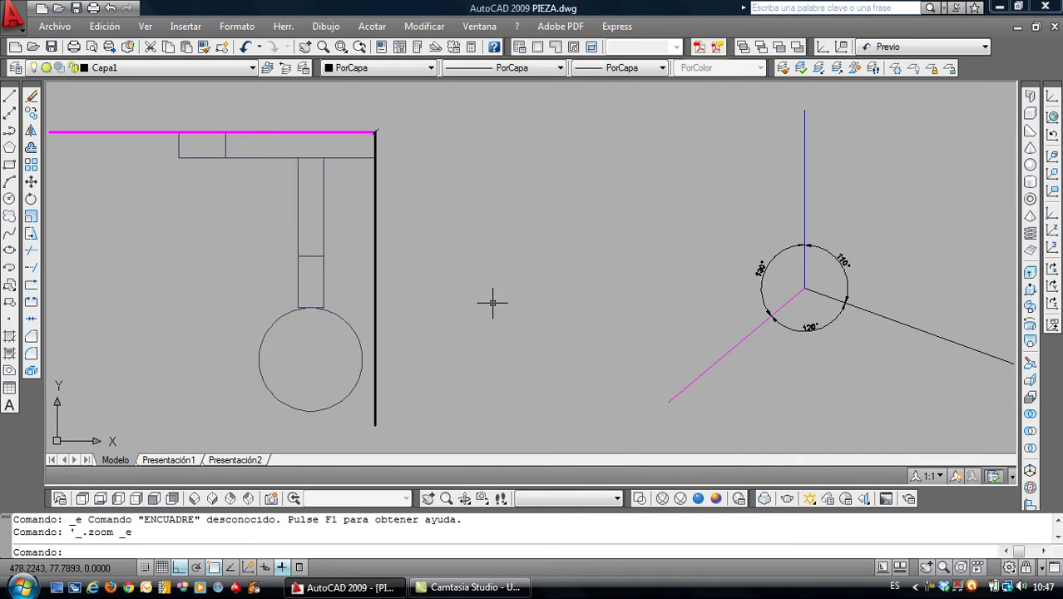
Pan and zoom to centre the axes and the 110°, 120°, 130° angle circle
middle_click_drag(619, 290, 336, 285)
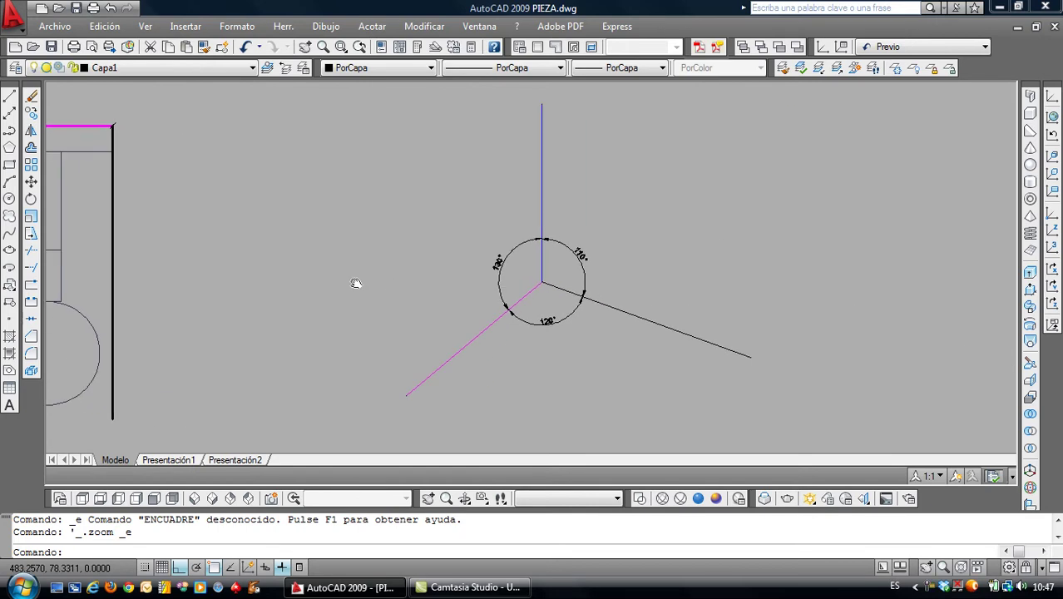
scroll(560, 322, "up", 2)
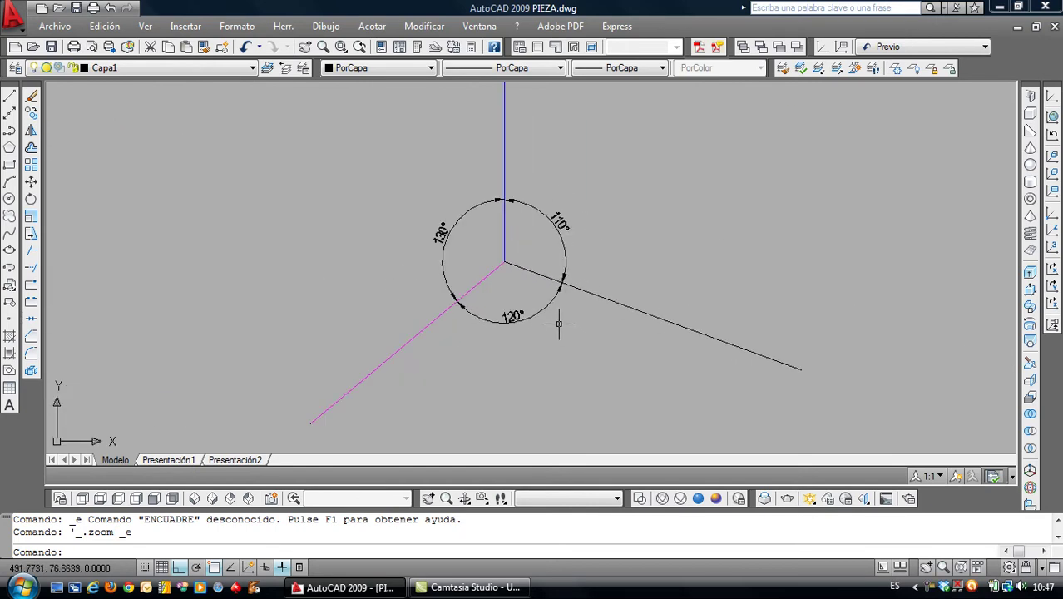
scroll(553, 318, "down", 2)
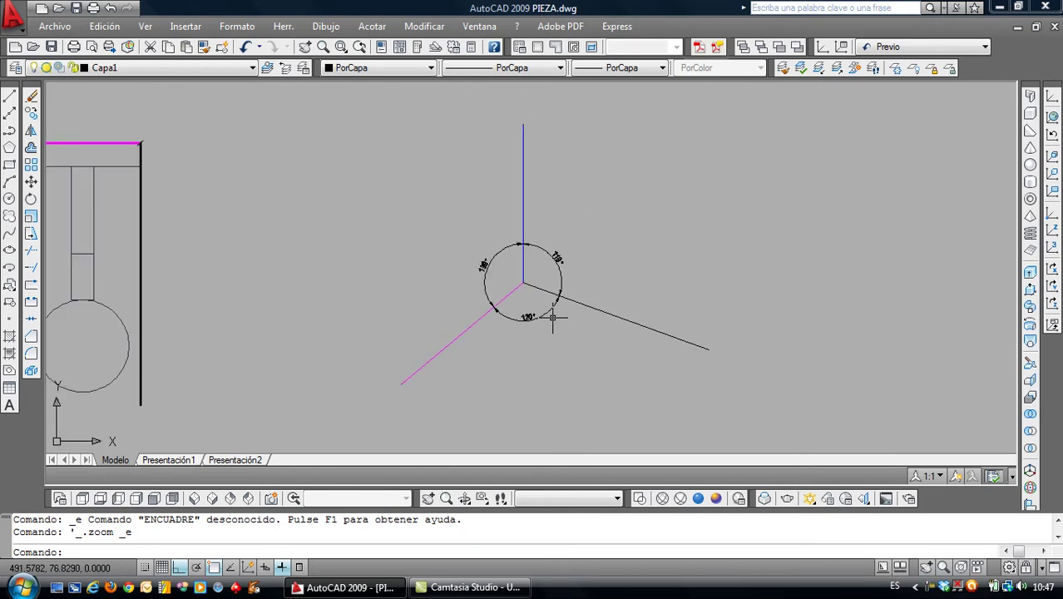
Erase the angle circle and its angle dimensions, then recentre the three remaining axes
left_click(32, 97)
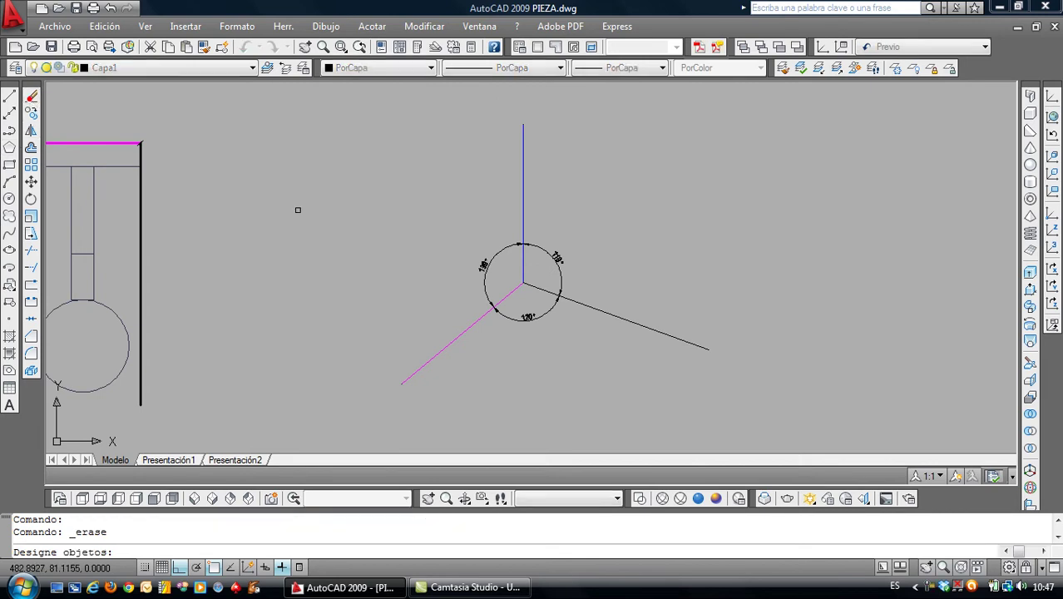
left_click(512, 256)
left_click(495, 242)
left_click(563, 266)
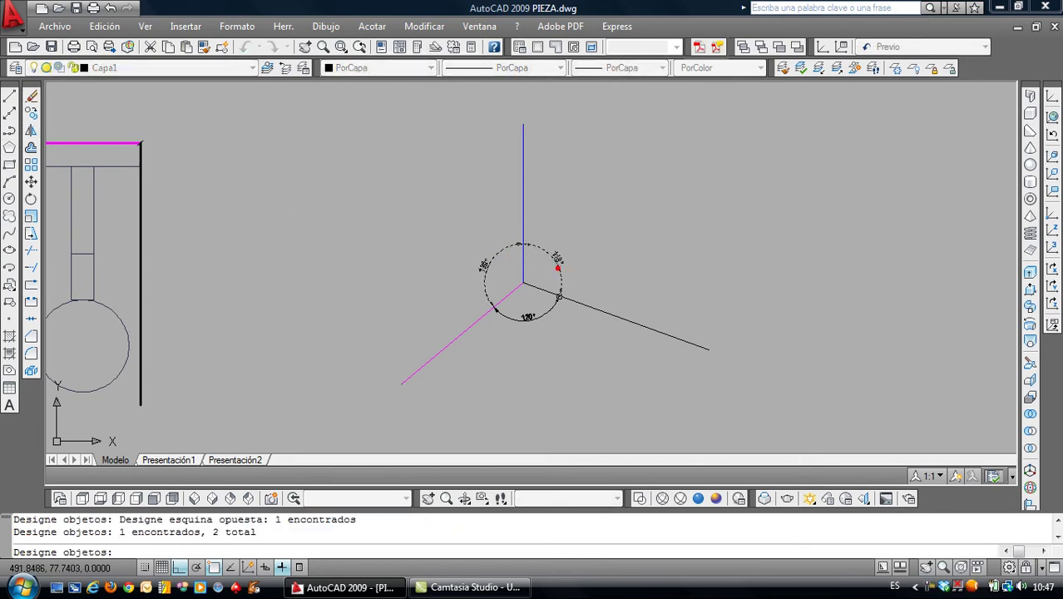
left_click(529, 317)
right_click(543, 313)
scroll(552, 334, "up", 1)
mouse_move(567, 320)
middle_mouse_down()
mouse_move(491, 368)
mouse_move(484, 392)
mouse_move(495, 335)
middle_mouse_up()
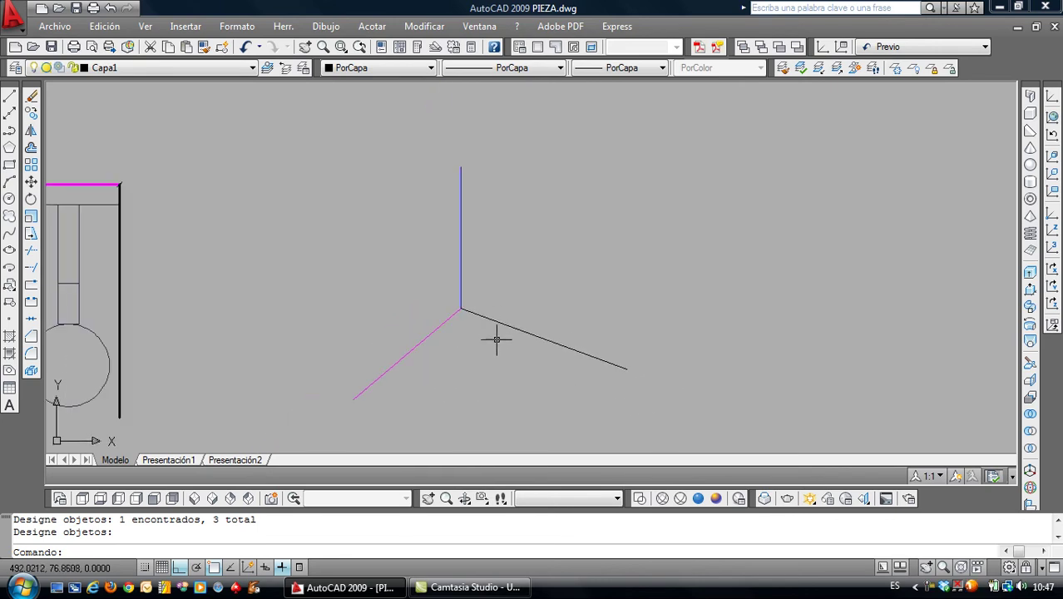
Draw a horizontal trace line across both the magenta and black axes
left_click(11, 99)
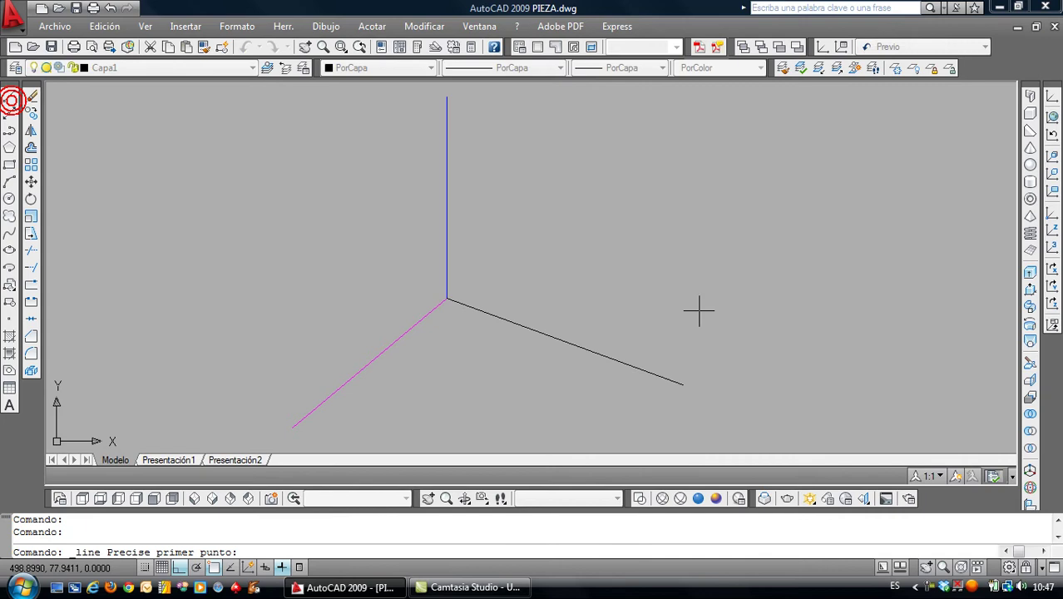
left_click(681, 358)
left_click(275, 370)
key("Return")
Draw a line from the magenta axis crossing perpendicular to the black axis
right_click(432, 385)
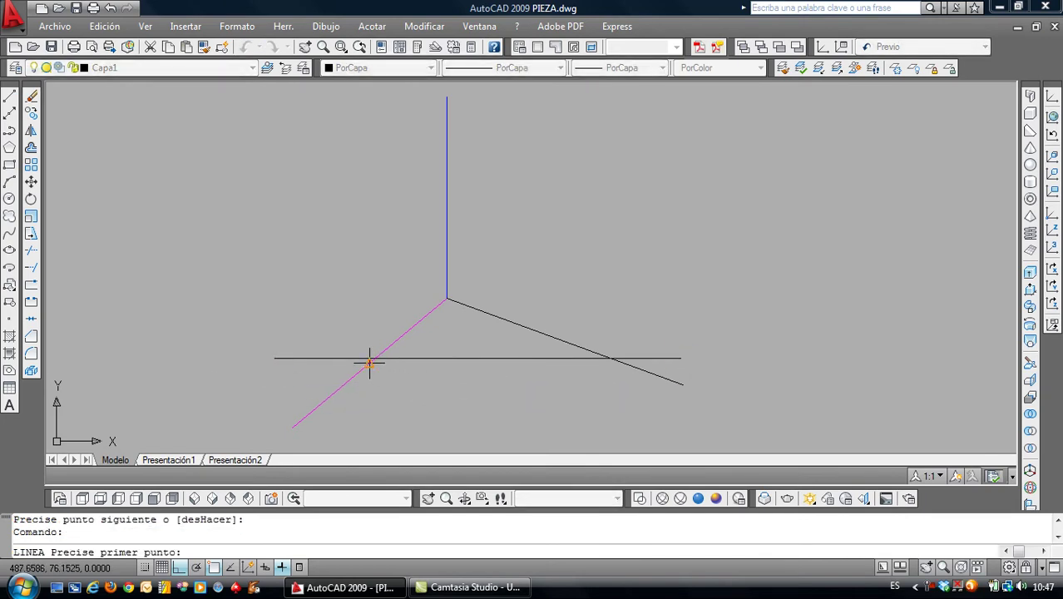
left_click(376, 358)
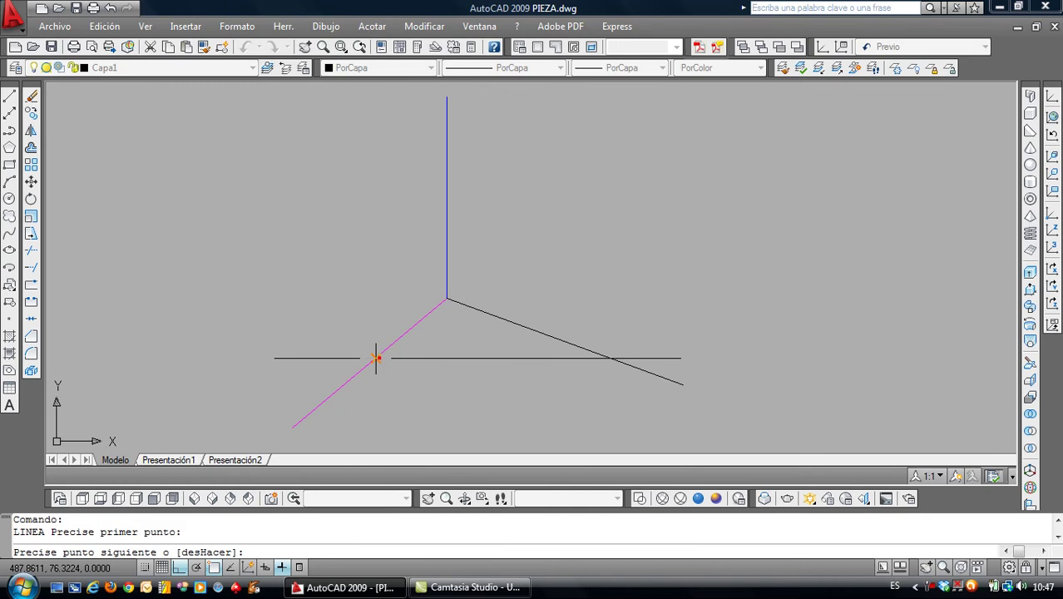
right_click(388, 240, "shift")
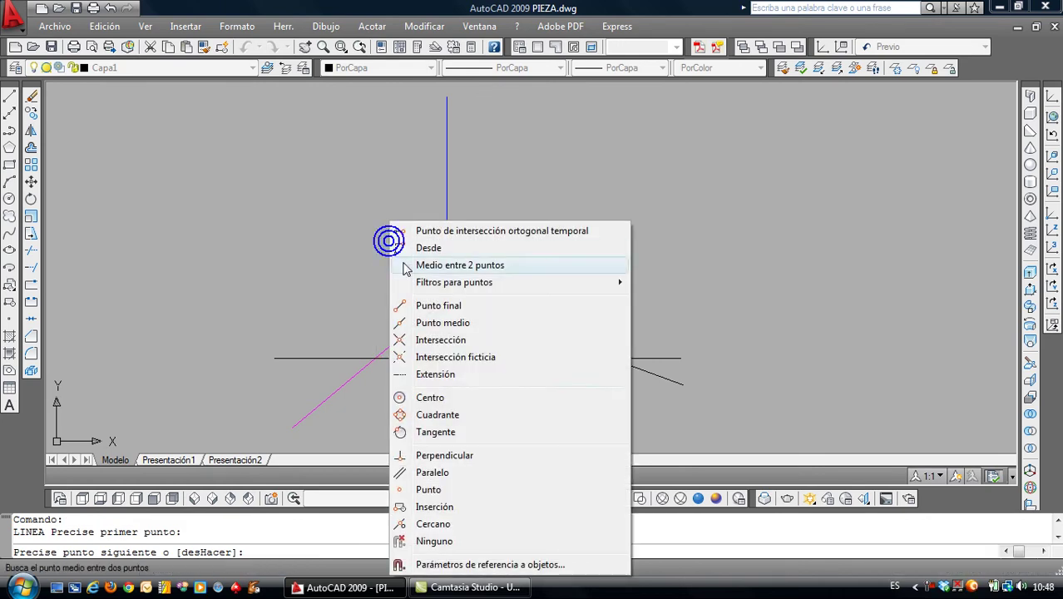
left_click(491, 455)
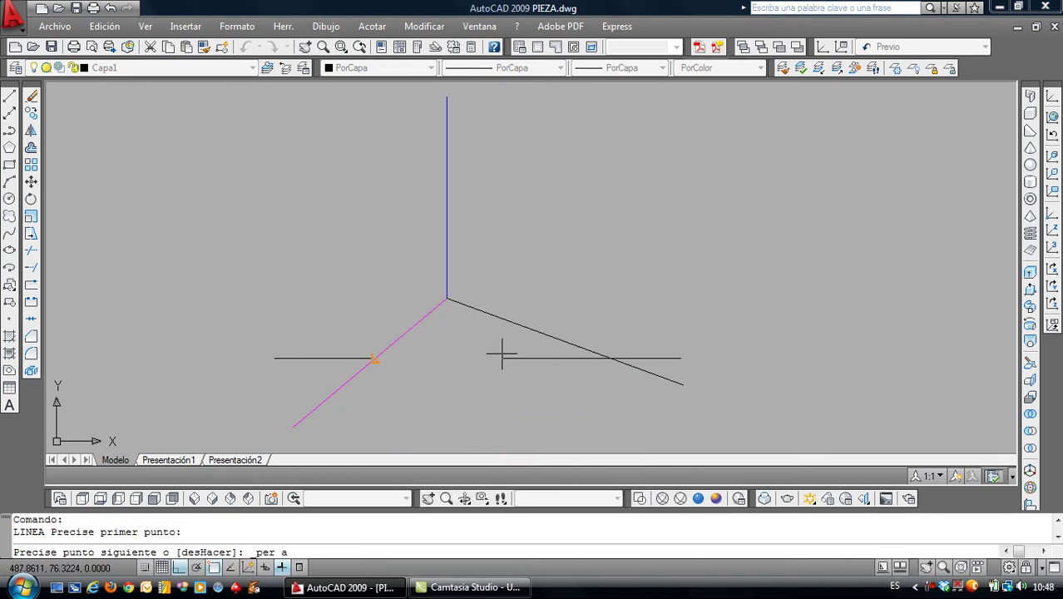
left_click(515, 320)
key("Return")
key("Return")
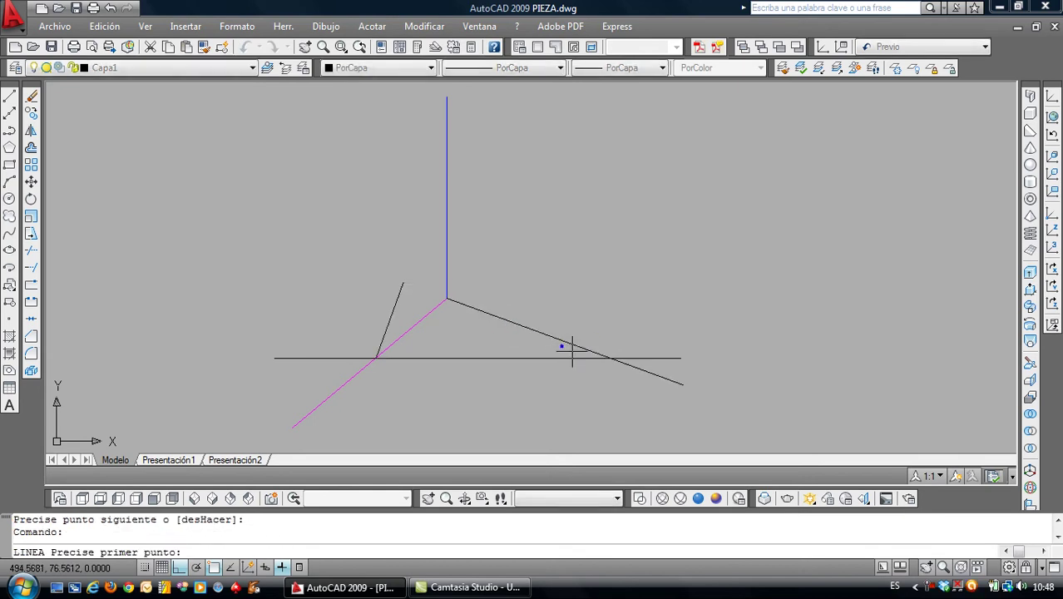
Draw a line from the black axis crossing perpendicular to the magenta axis
left_click(601, 358)
right_click(505, 266, "shift")
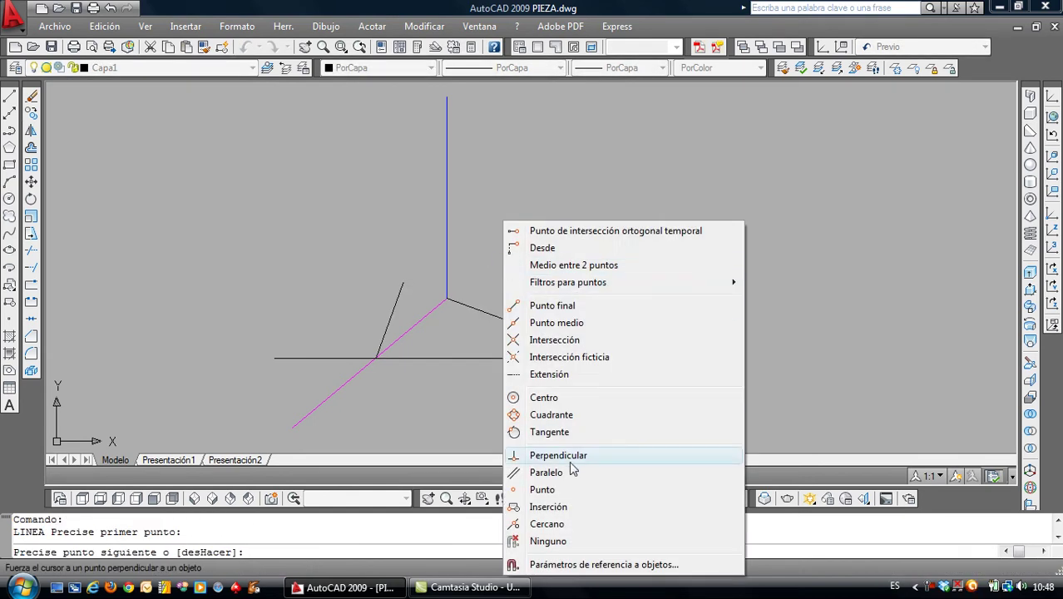
left_click(571, 457)
left_click(416, 325)
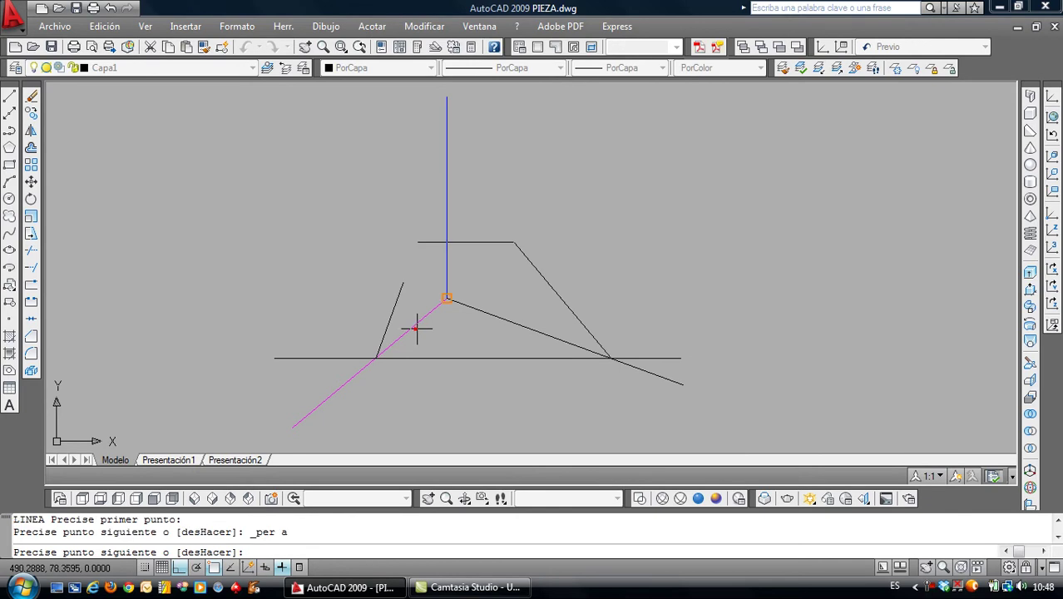
key("Return")
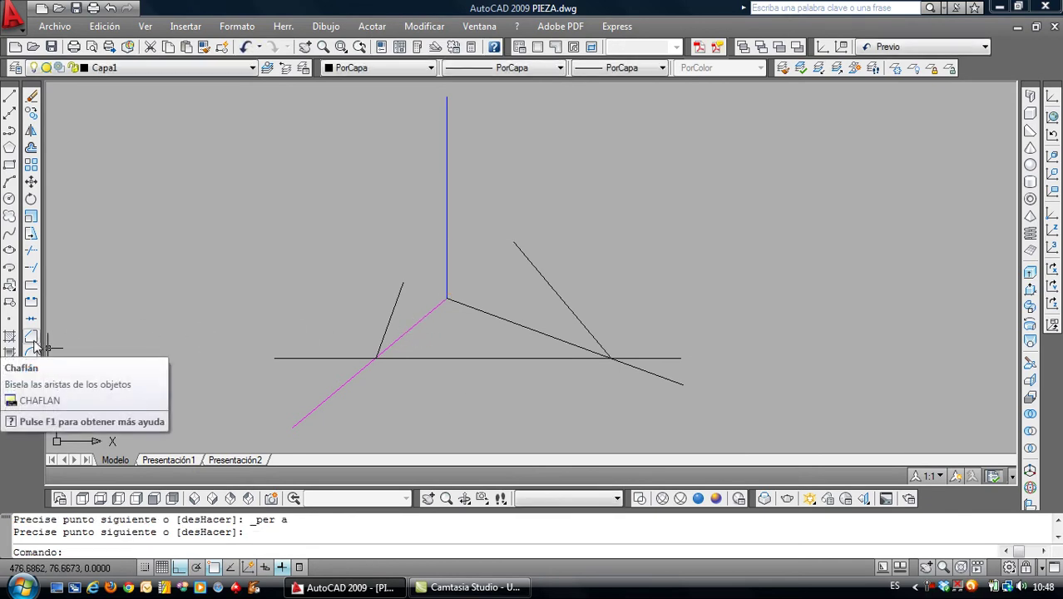
Chamfer the apex, right and left corners to close the trace triangle
left_click(33, 340)
left_click(398, 294)
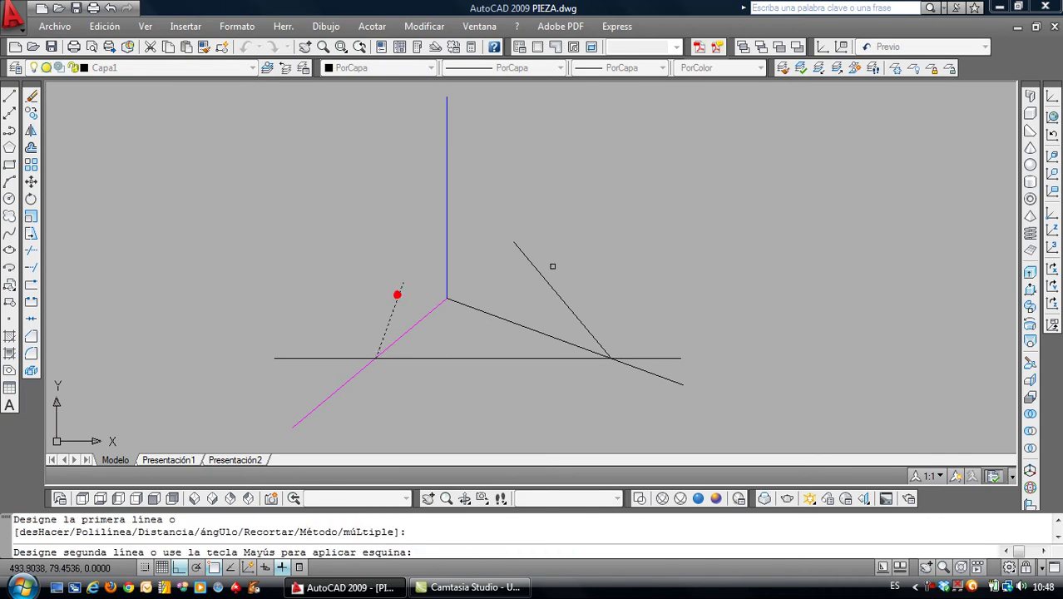
left_click(535, 263)
right_click(545, 281)
left_click(546, 280)
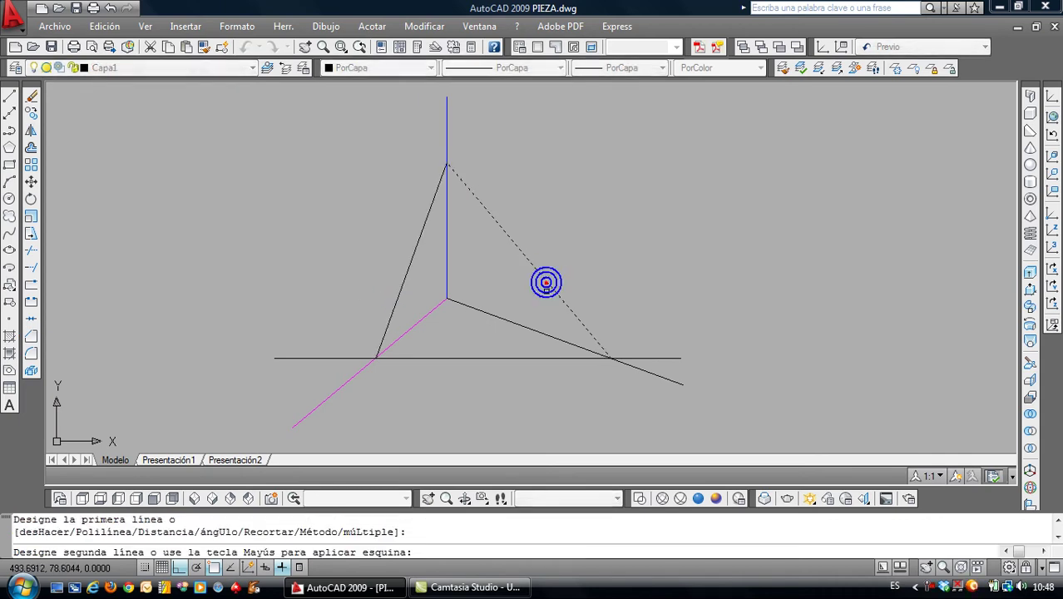
left_click(545, 360)
right_click(543, 356)
left_click(388, 313)
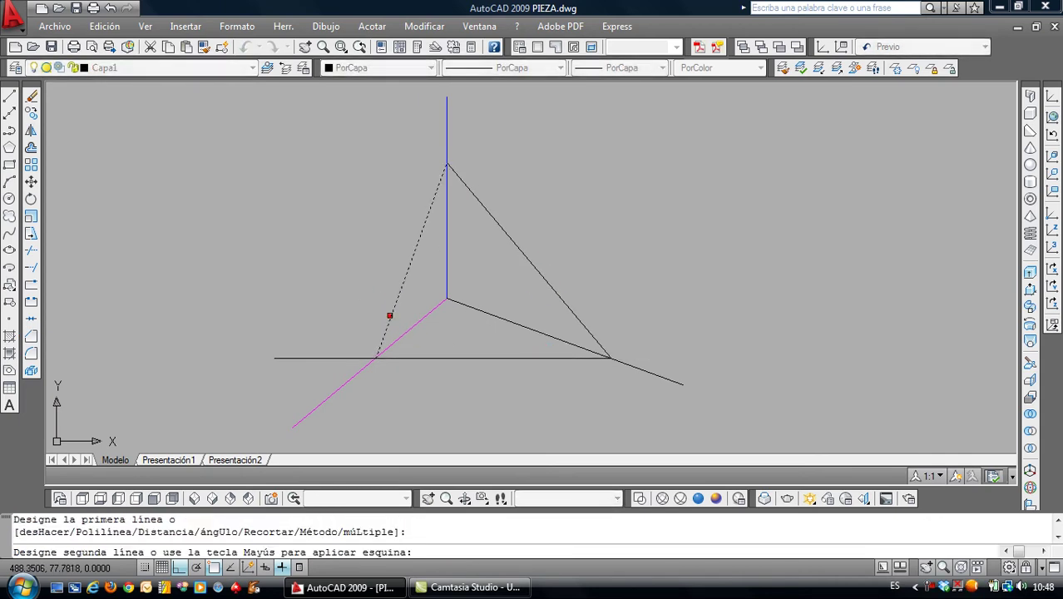
left_click(415, 358)
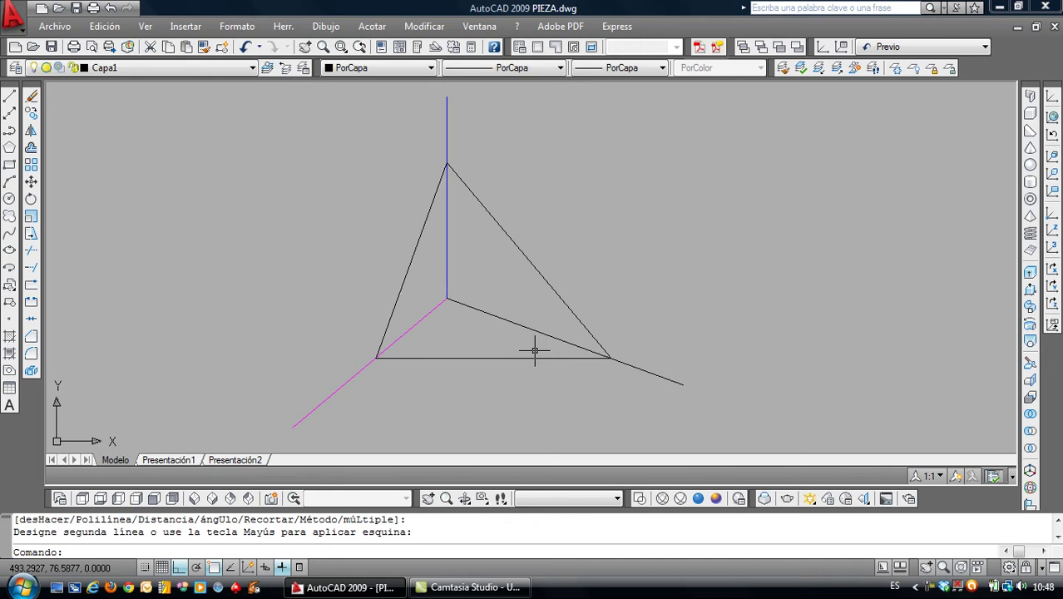
Switch to the SW Isometric view and frame the triangle
left_click(194, 498)
scroll(659, 278, "up", 4)
scroll(636, 261, "up", 1)
middle_click_drag(635, 261, 474, 313)
scroll(484, 293, "up", 2)
scroll(485, 293, "down", 1)
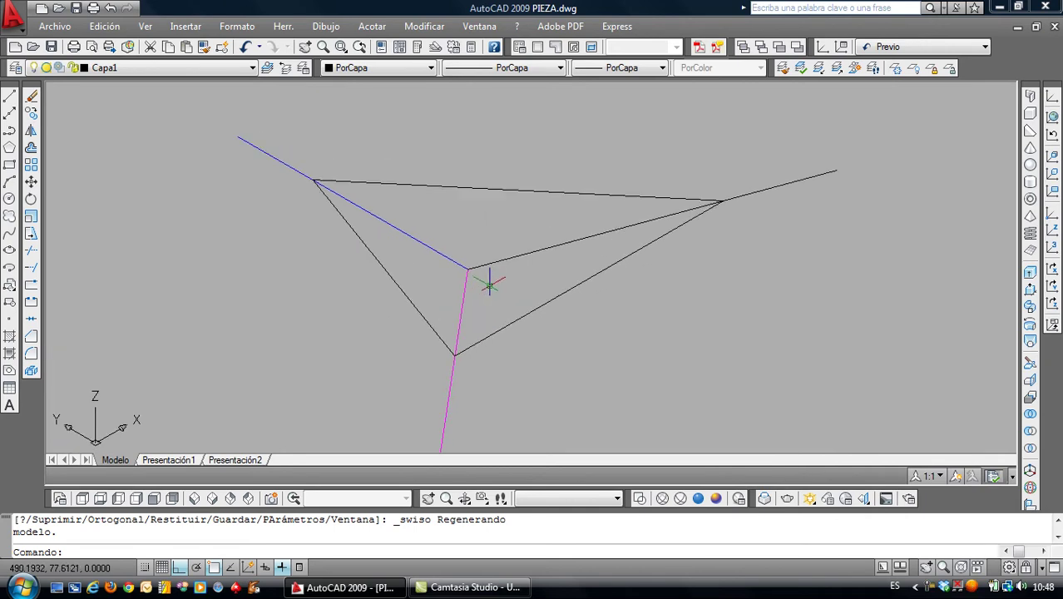
Draw a line from the axes origin perpendicular to the triangle's lower right side
left_click(12, 97)
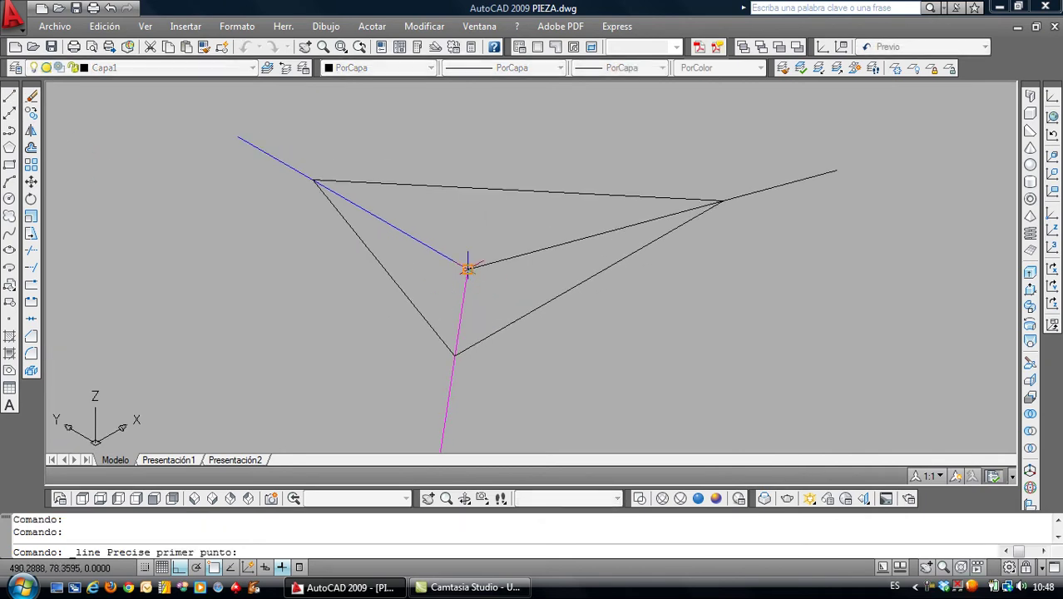
left_click(469, 269)
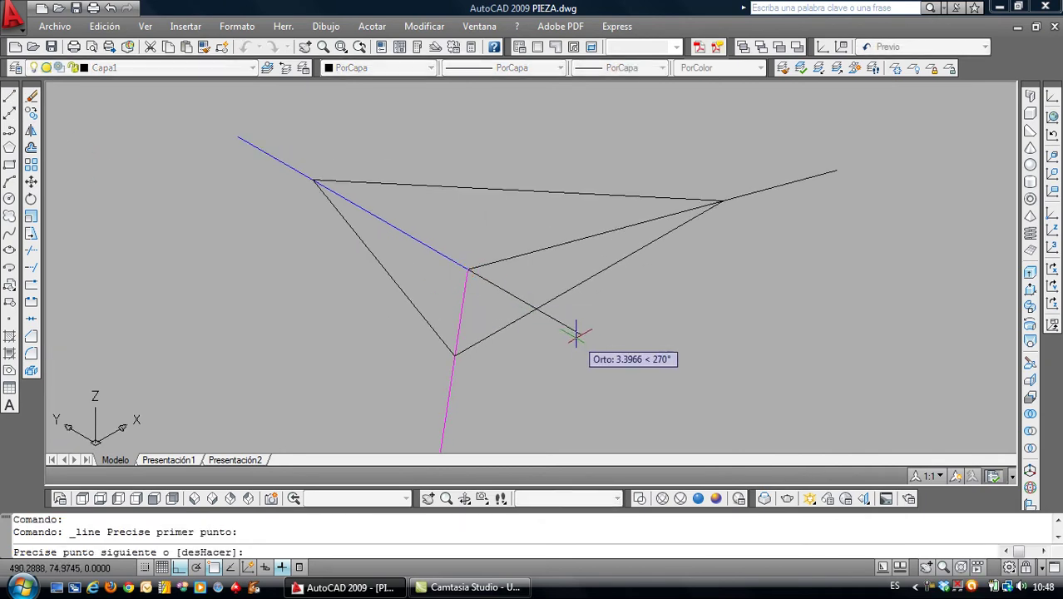
right_click(551, 324, "shift")
left_click(630, 457)
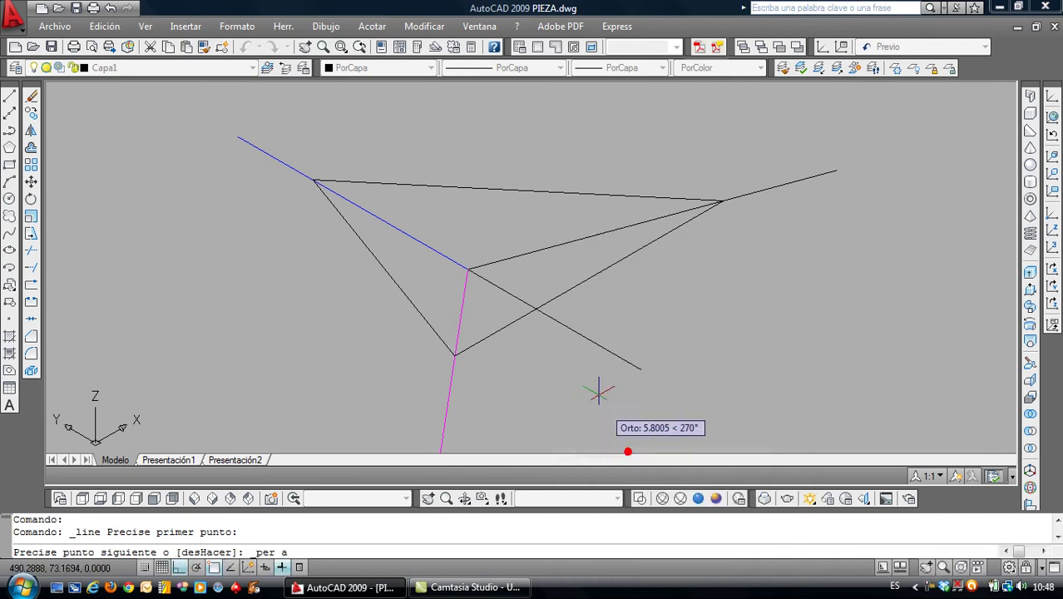
left_click(541, 306)
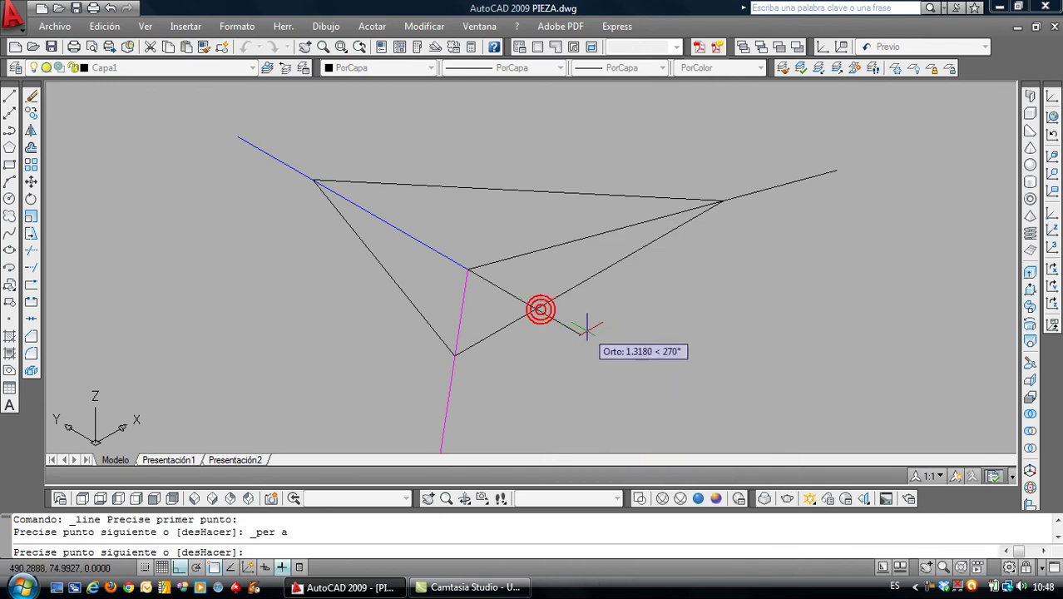
key("Return")
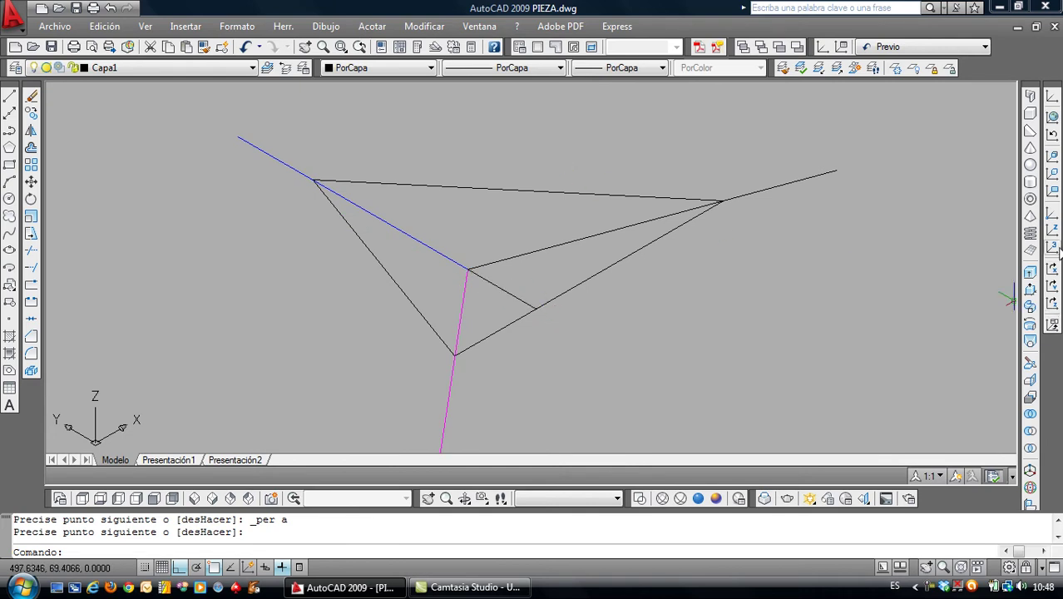
Define a three-point UCS with its origin and X axis along the blue line
left_click(1053, 247)
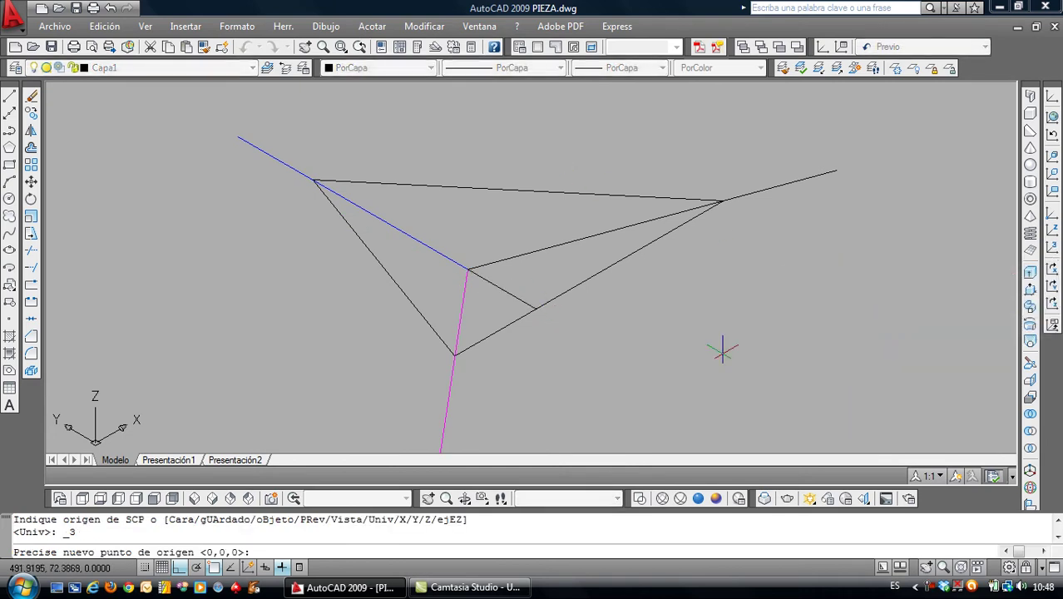
left_click(240, 139)
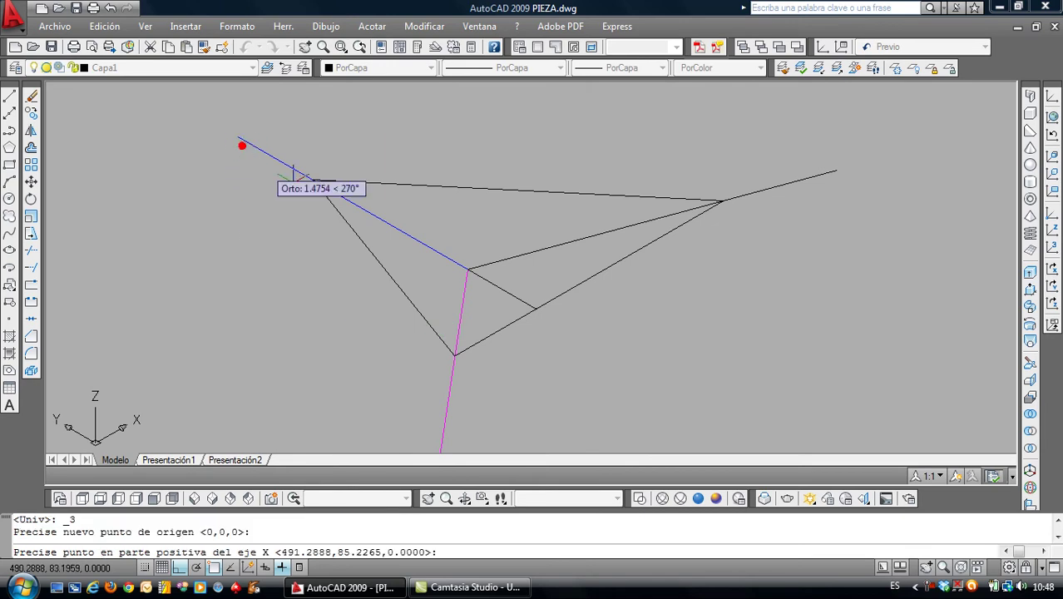
left_click(529, 307)
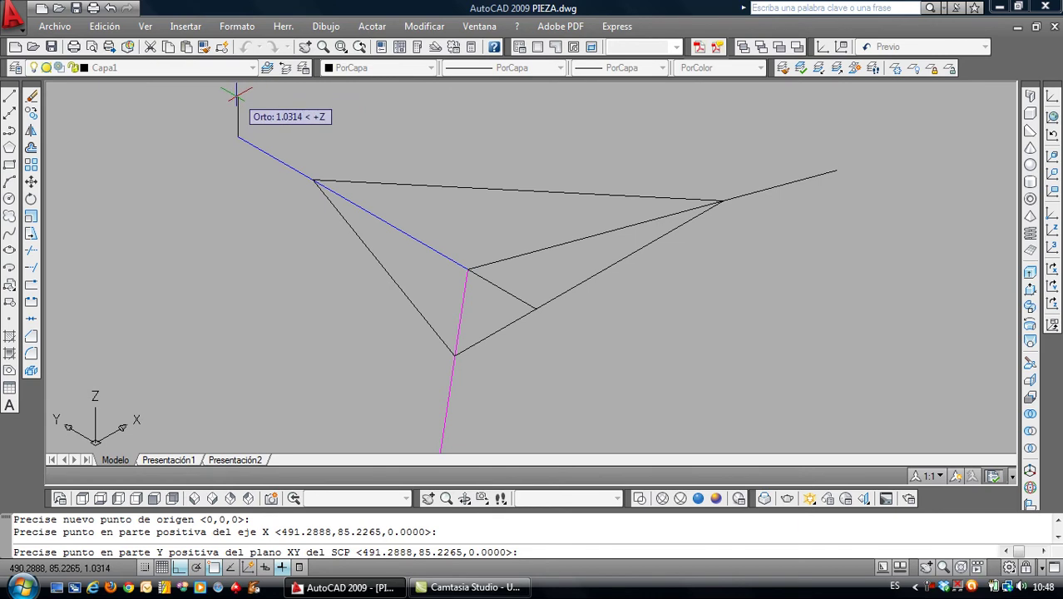
left_click(237, 99)
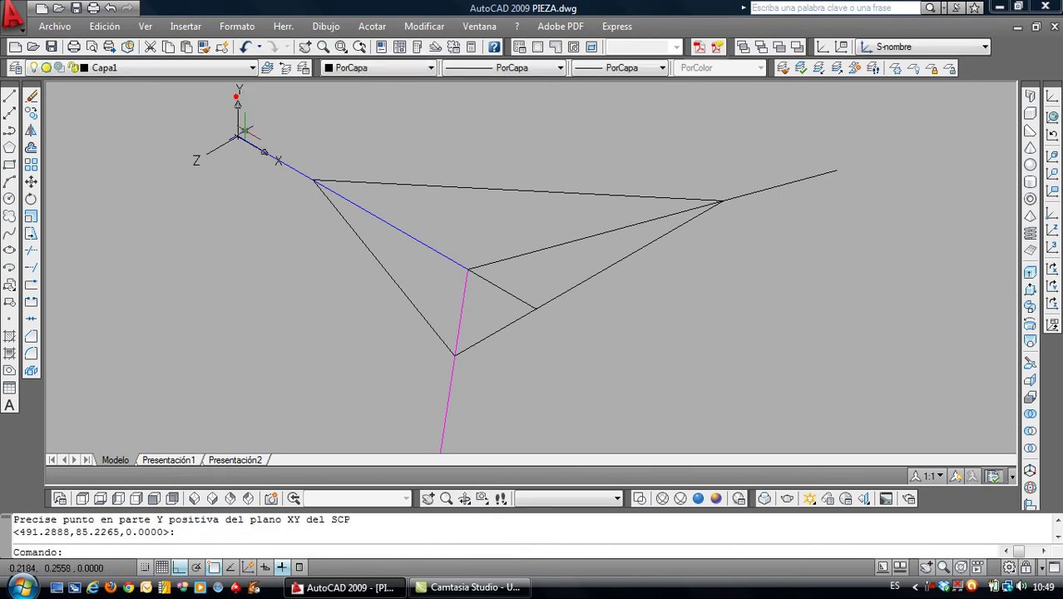
Recentre the view and start a line at the blue-magenta vertex
middle_click_drag(332, 245, 340, 320)
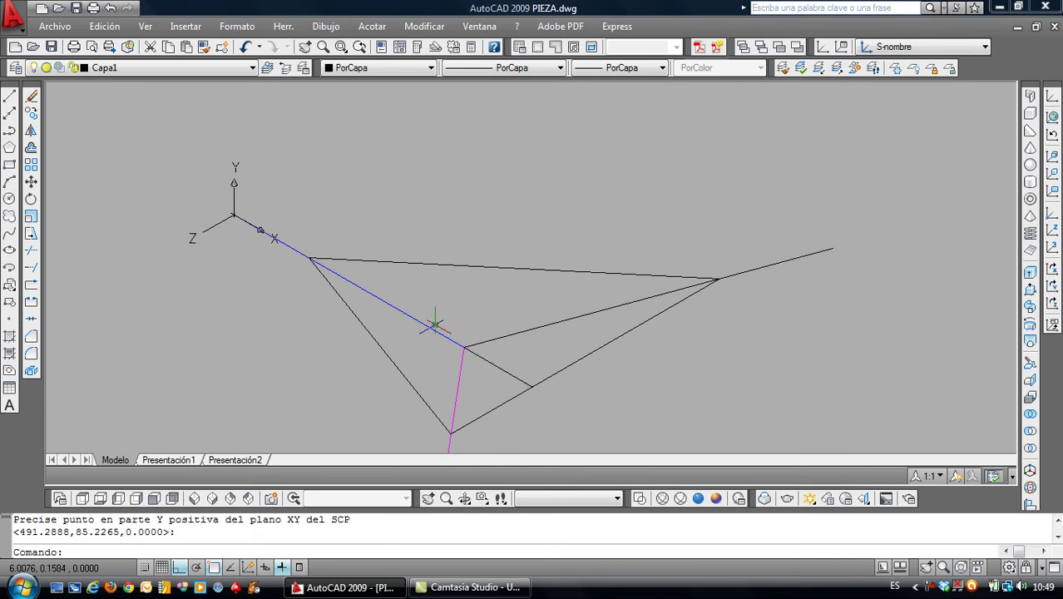
middle_click_drag(532, 382, 498, 320)
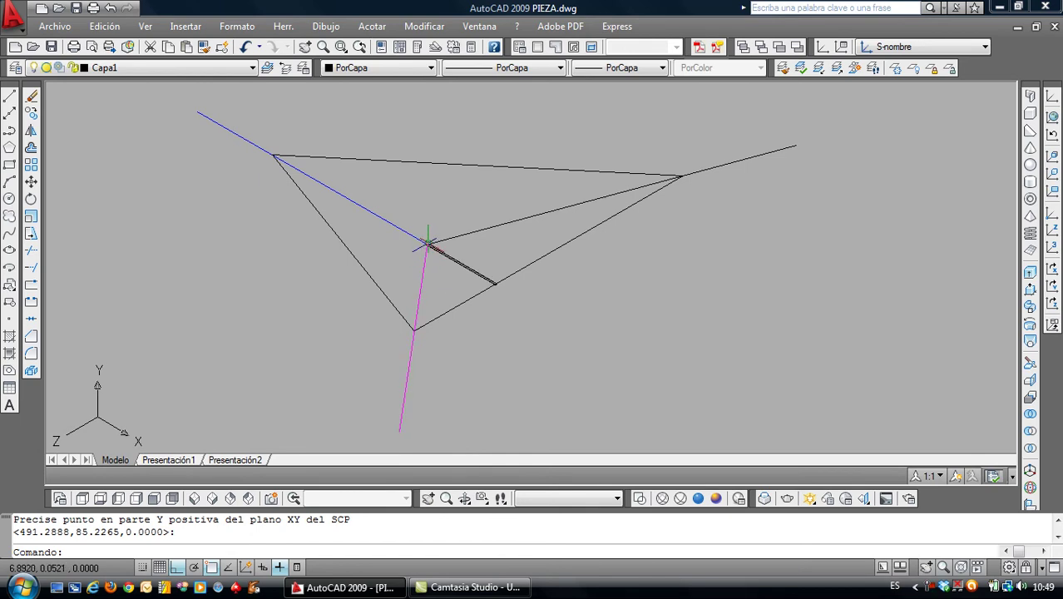
left_click(12, 97)
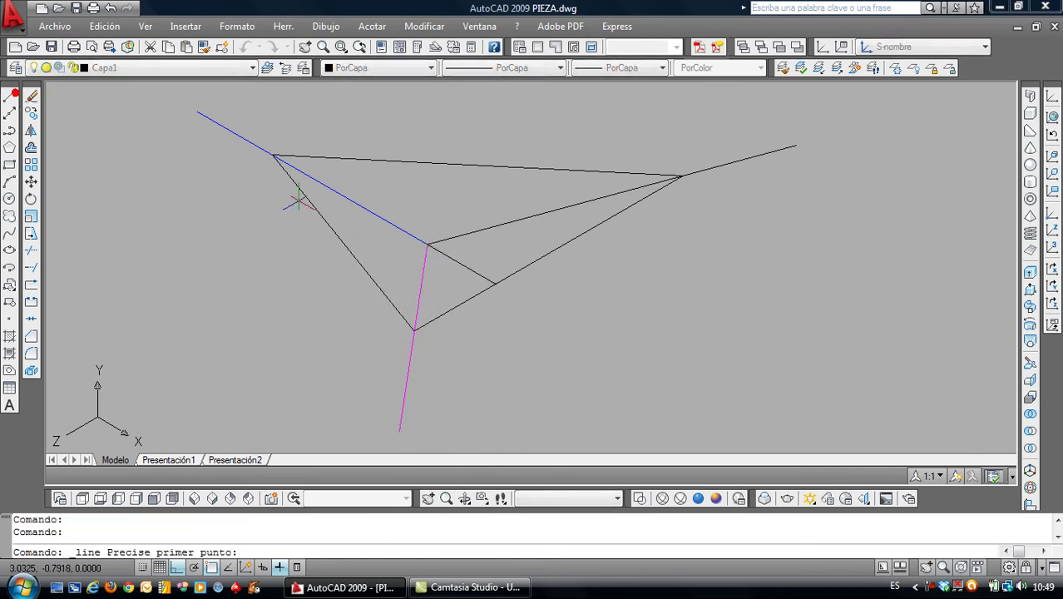
left_click(410, 238)
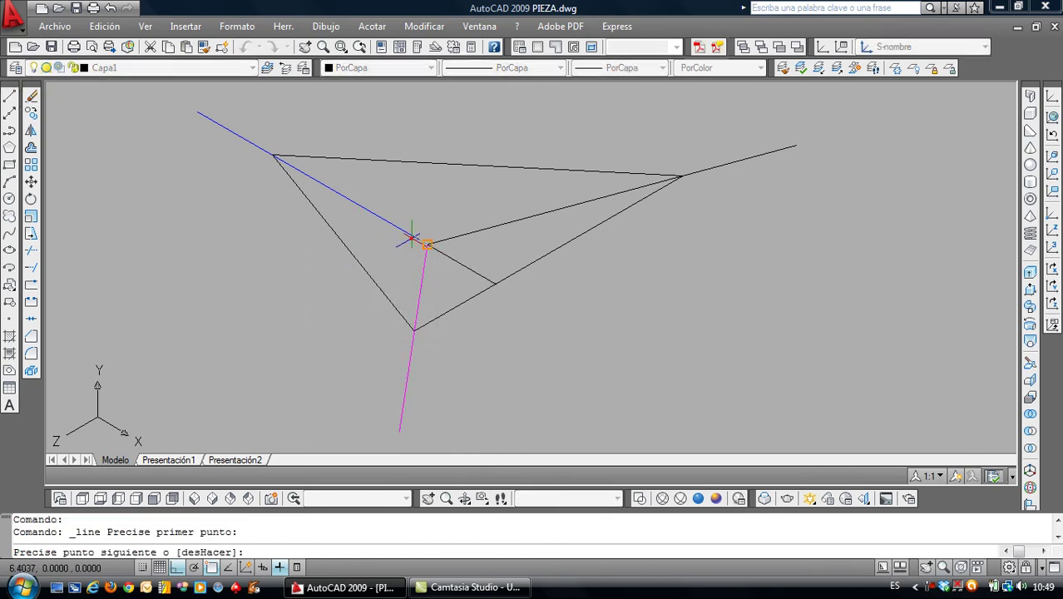
Finish the vertical line straight down below the triangle
left_click(469, 424)
key("Return")
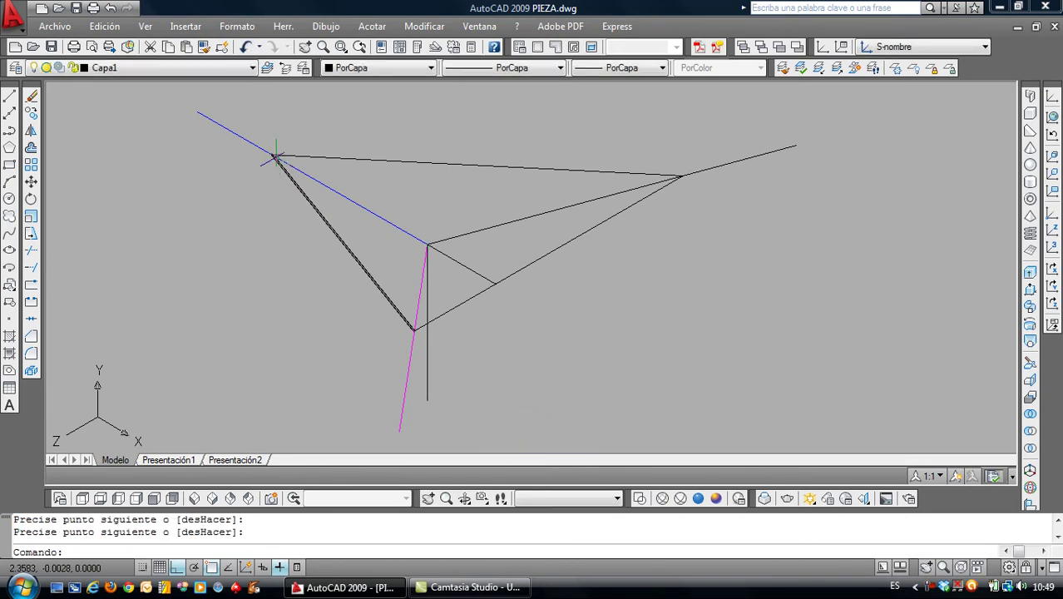
right_click(477, 272)
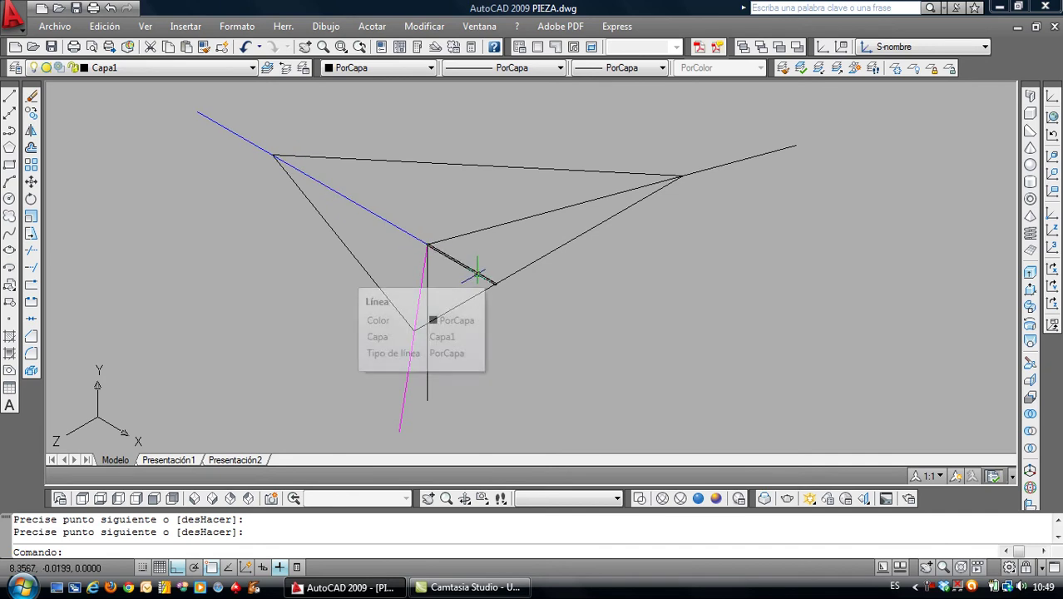
Draw a circle centred midway between the inner vertex and side endpoint, passing through that endpoint
left_click(8, 200)
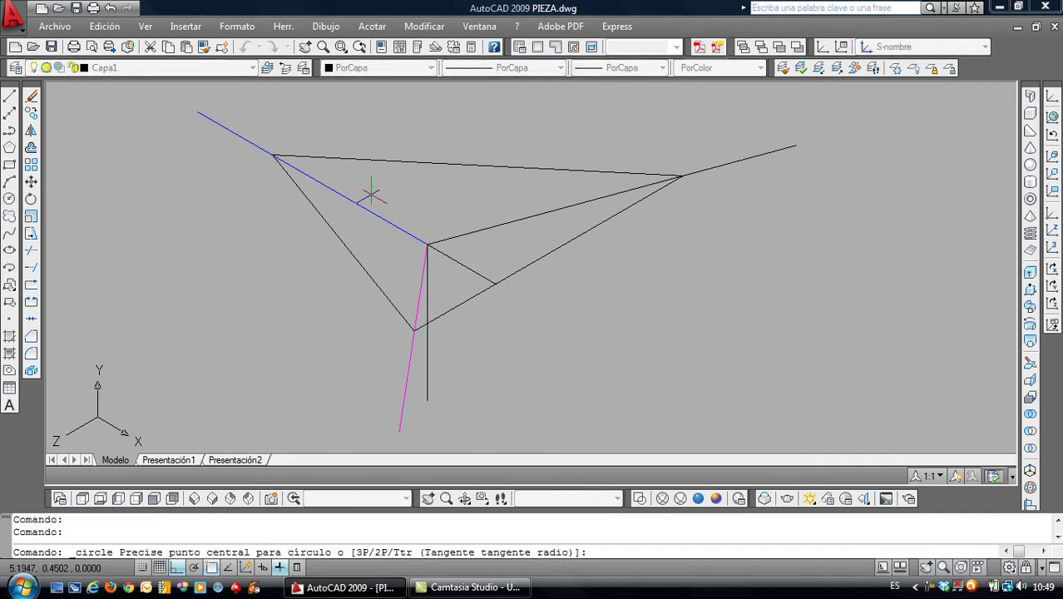
right_click(371, 195, "shift")
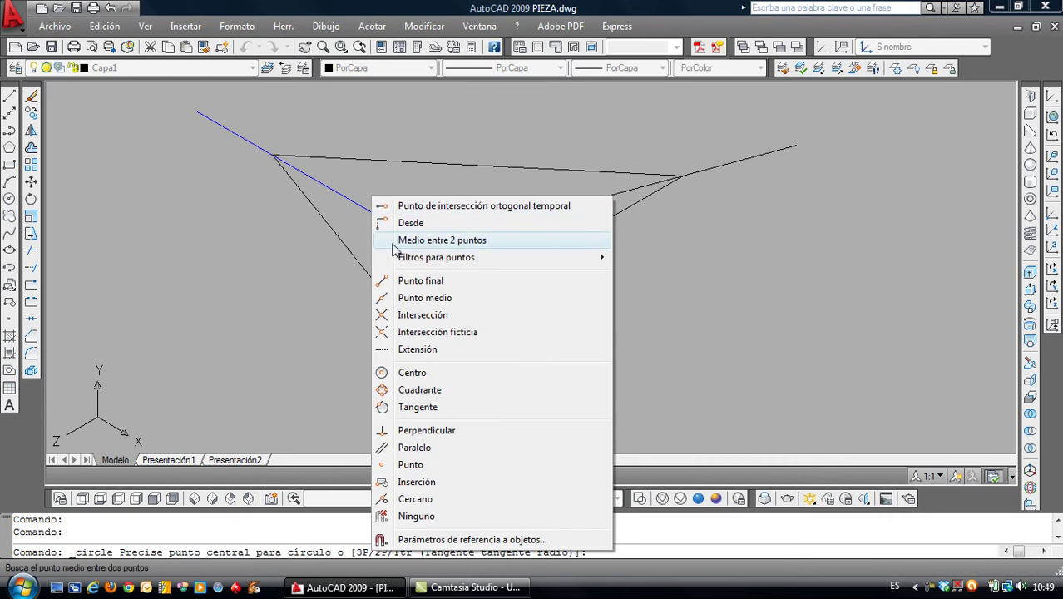
left_click(394, 241)
left_click(273, 156)
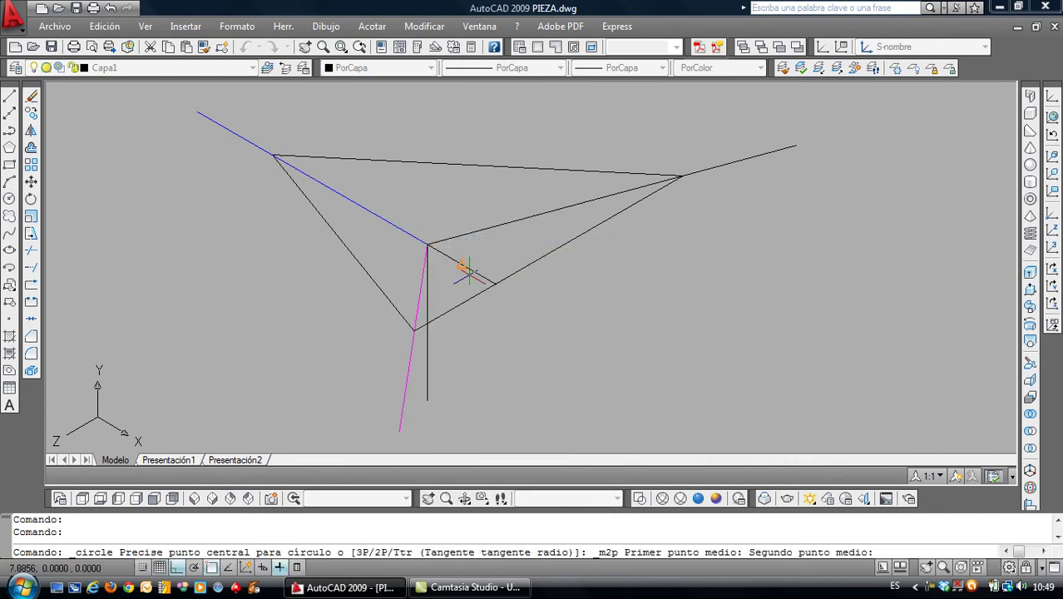
left_click(494, 285)
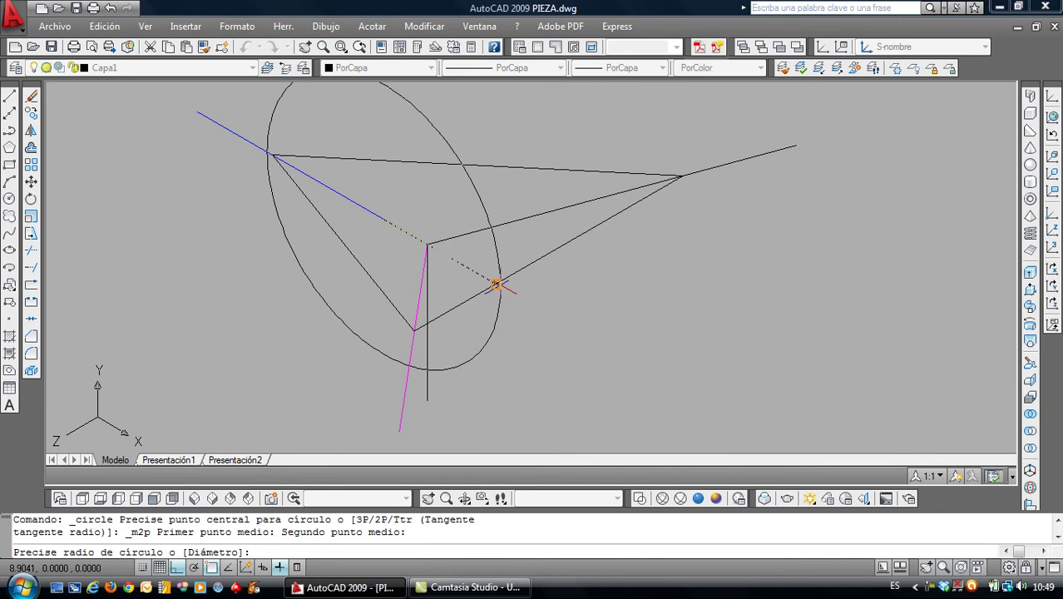
left_click(494, 284)
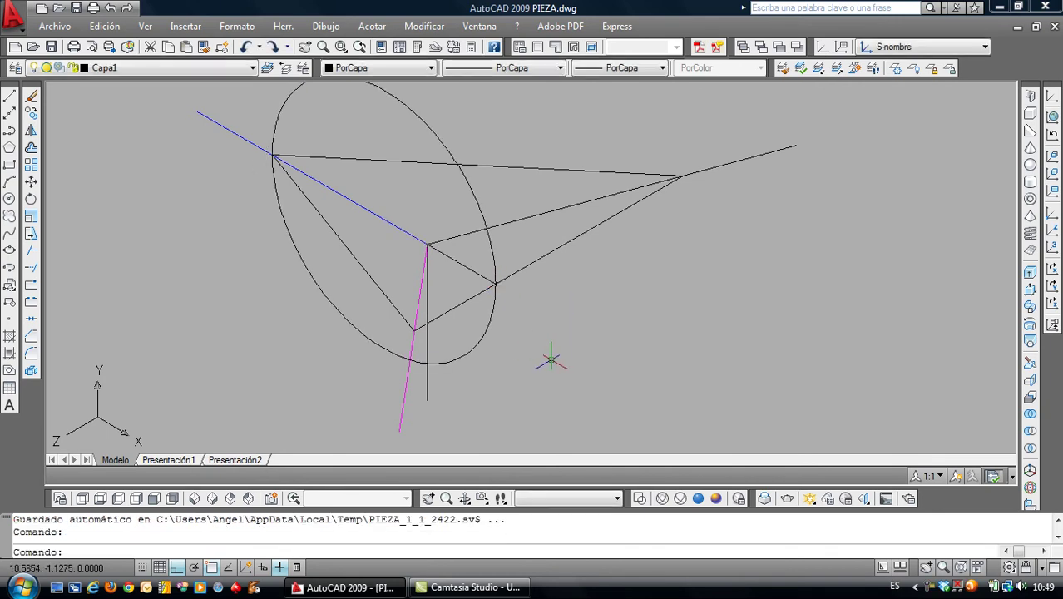
Trim away the ellipse's upper arc using the blue and short inner lines as edges
left_click(31, 249)
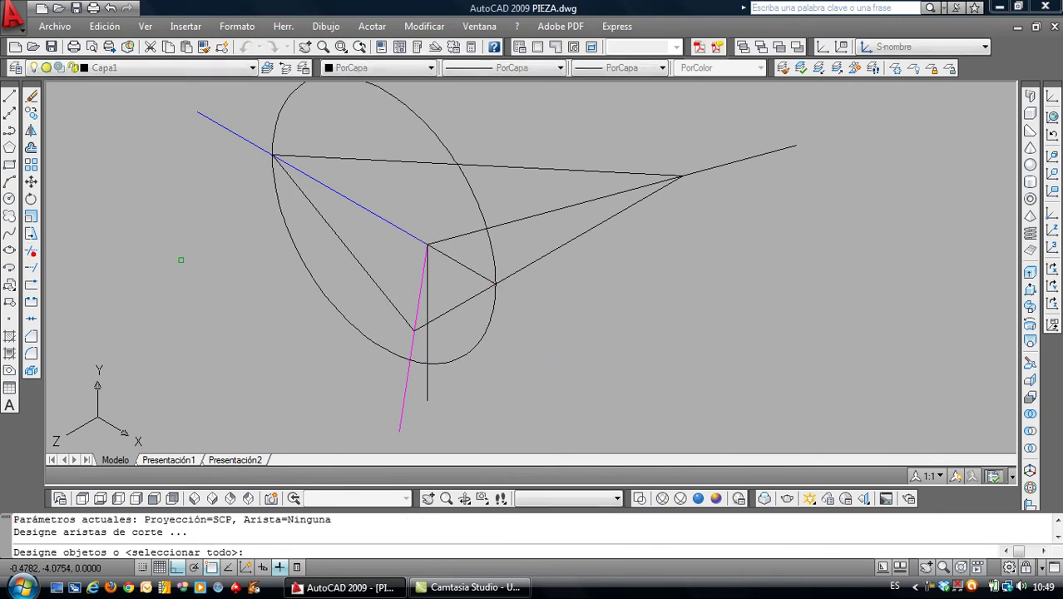
left_click(383, 219)
left_click(464, 265)
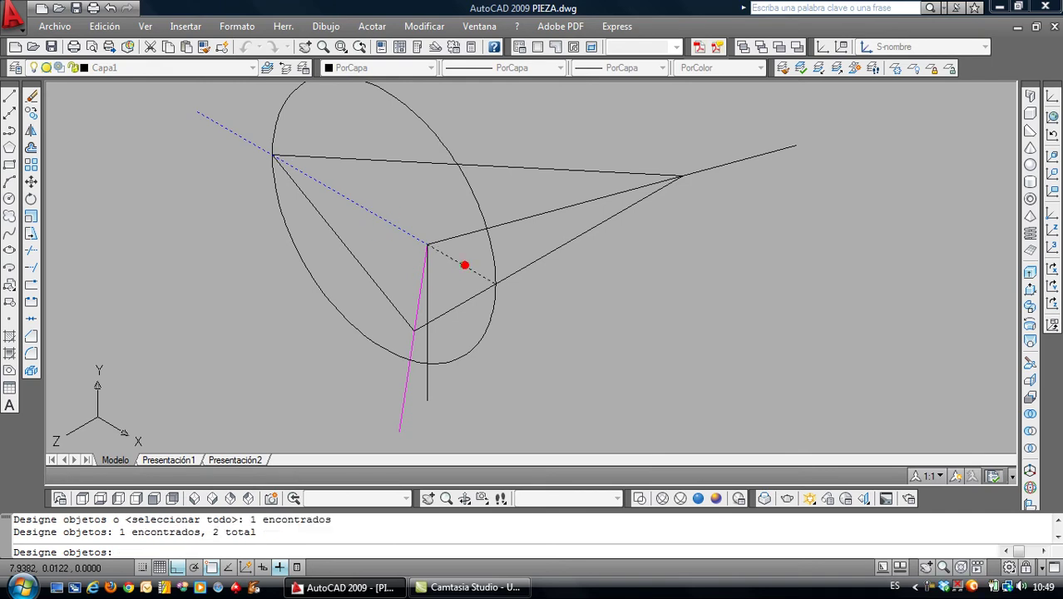
key("Return")
left_click(478, 206)
key("Return")
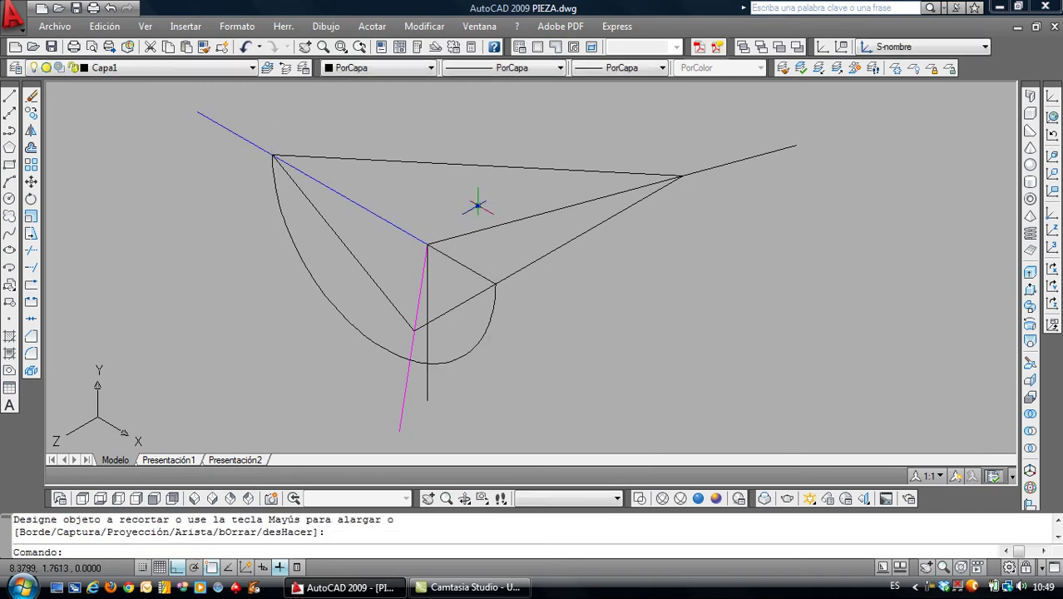
Trim the vertical line back to where it meets the remaining arc
key("Return")
left_click(443, 363)
key("Return")
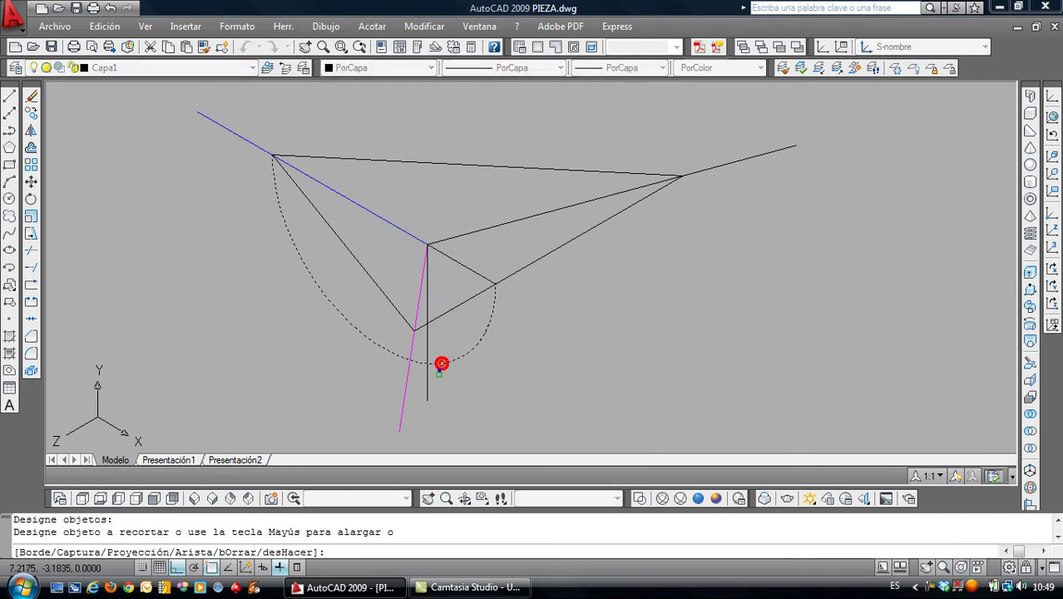
left_click(427, 380)
key("Return")
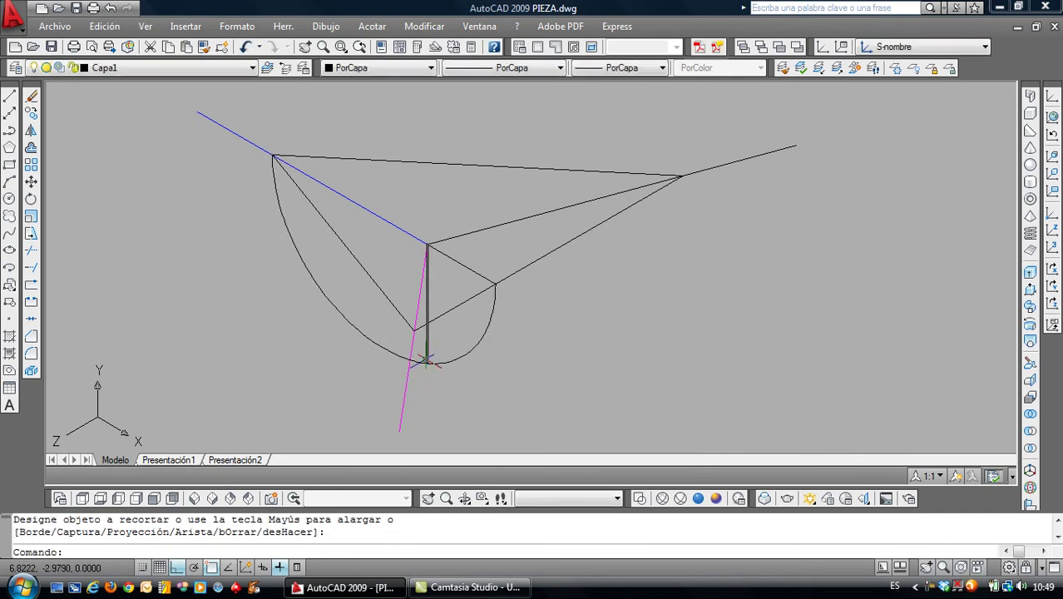
Draw a diagonal line from the triangle vertex to the arc's end, coloured blue, 0.30 mm lineweight
left_click(10, 100)
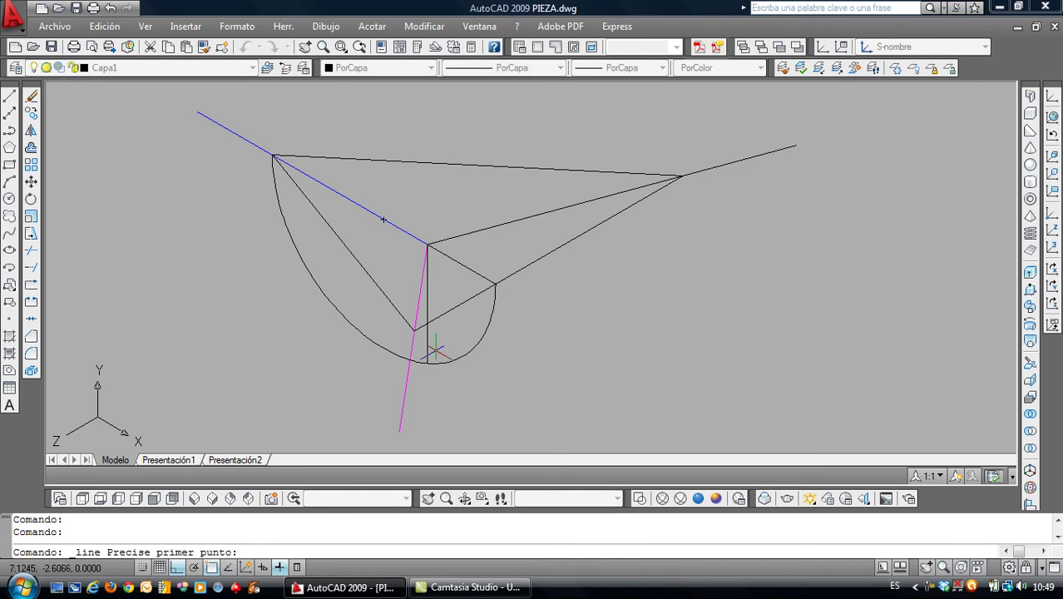
left_click(426, 360)
left_click(287, 160)
right_click(287, 161)
left_click(363, 283)
left_click(345, 268)
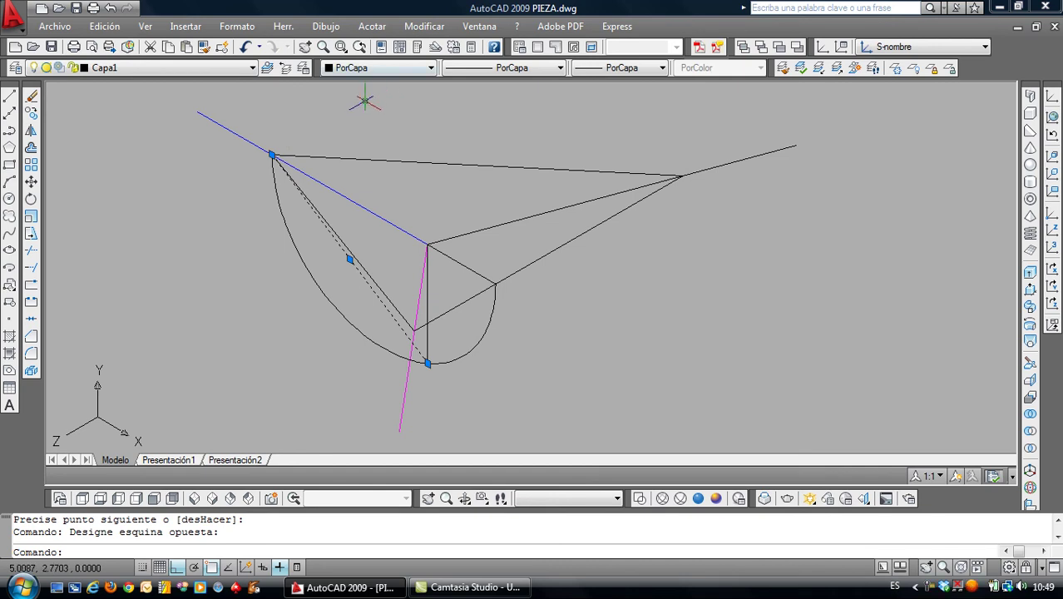
left_click(370, 67)
left_click(361, 155)
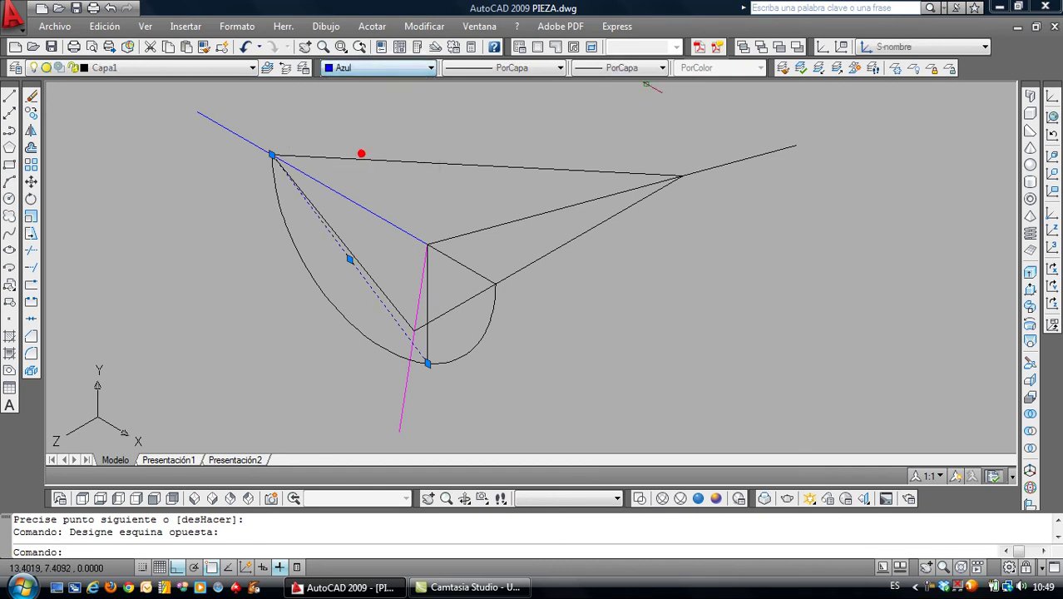
left_click(632, 68)
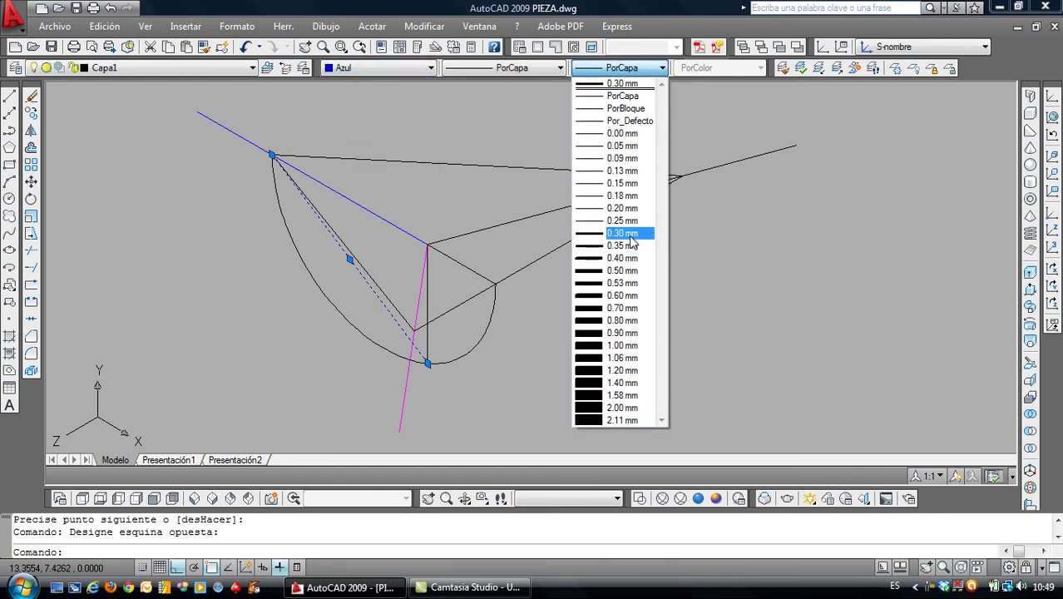
left_click(632, 234)
Draw a line from the bottom vertex to the right vertex with 0.30 mm lineweight
left_click(11, 95)
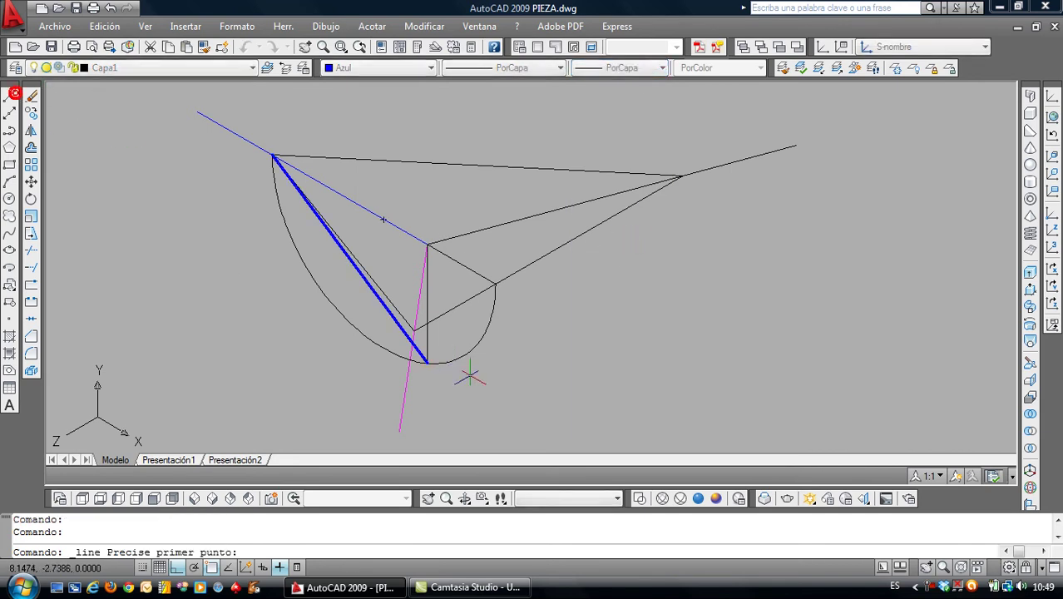
left_click(426, 360)
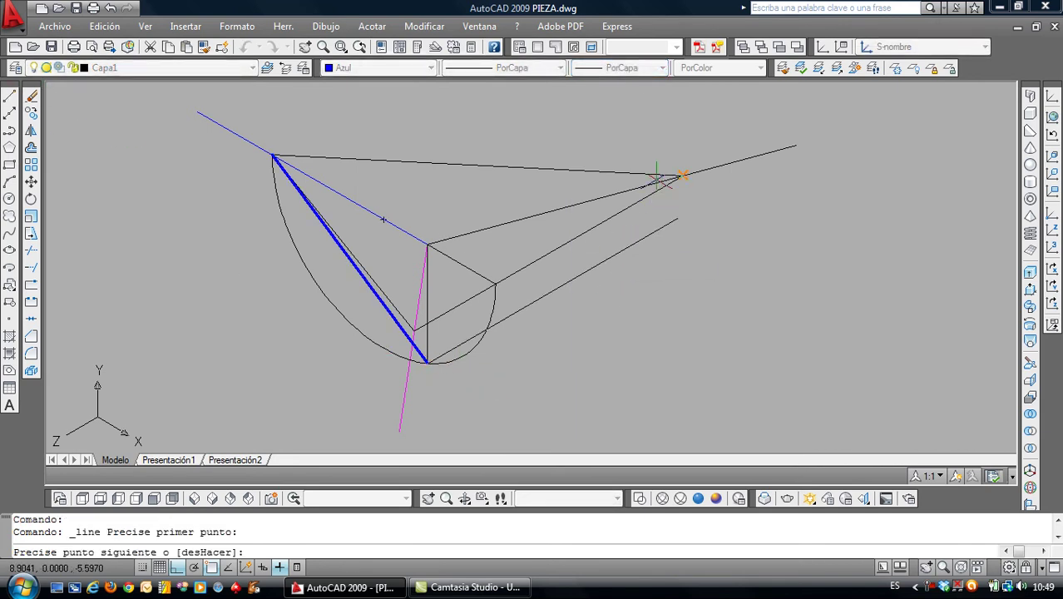
left_click(660, 176)
right_click(657, 181)
left_click(628, 214)
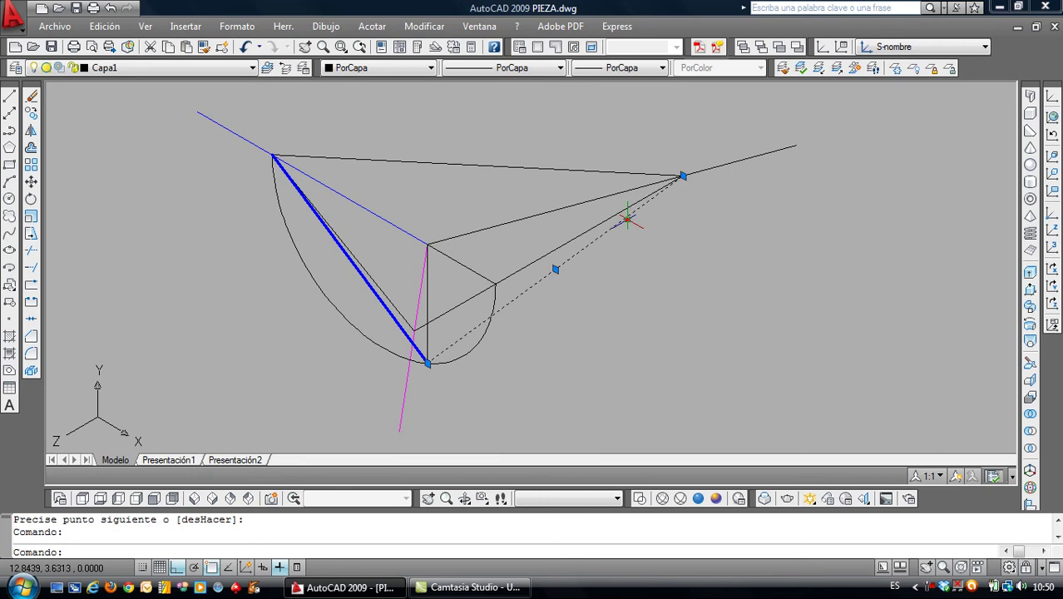
left_click(557, 69)
left_click(622, 68)
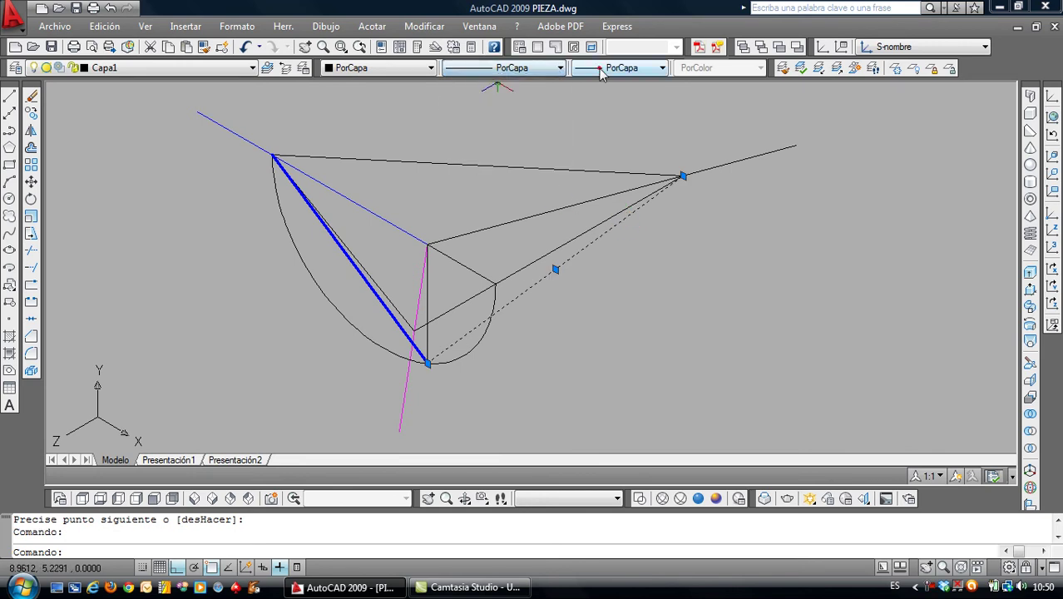
left_click(622, 67)
left_click(622, 233)
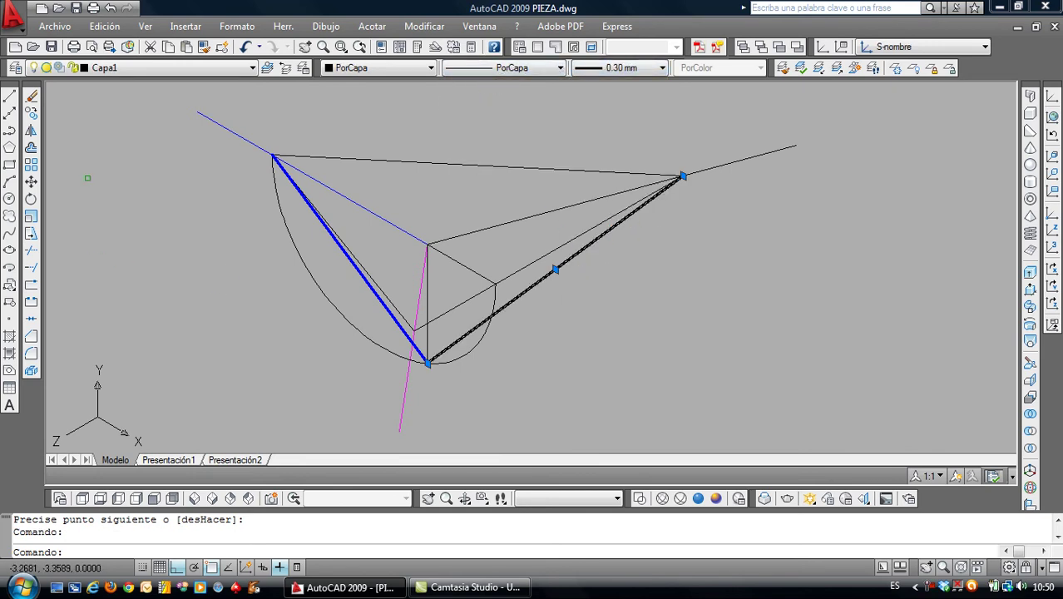
Draw a short magenta line from the bottom vertex along the magenta axis, 0.30 mm thick
left_click(10, 97)
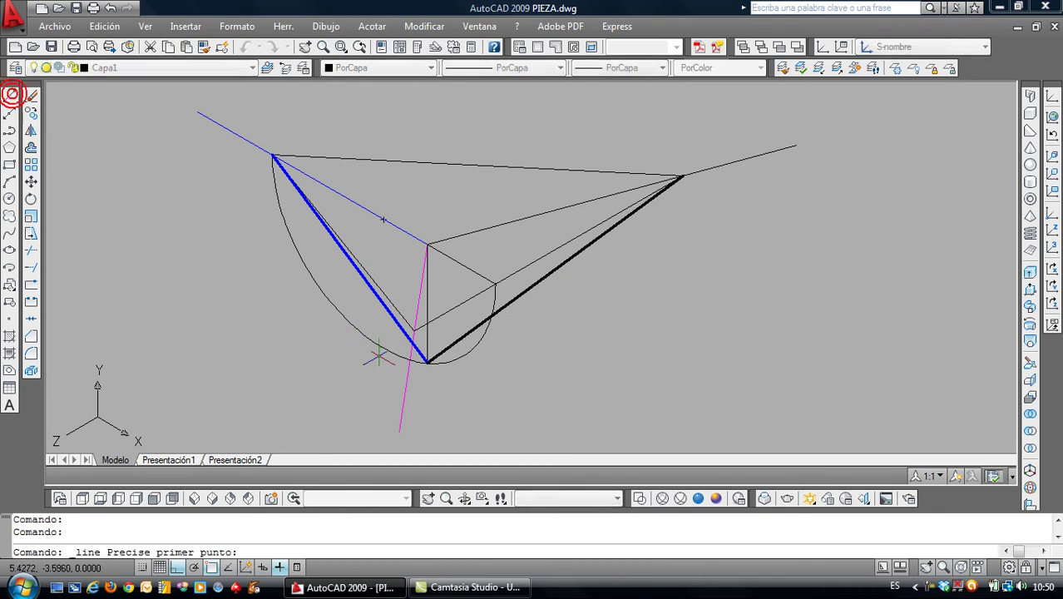
left_click(428, 363)
left_click(416, 332)
key("Return")
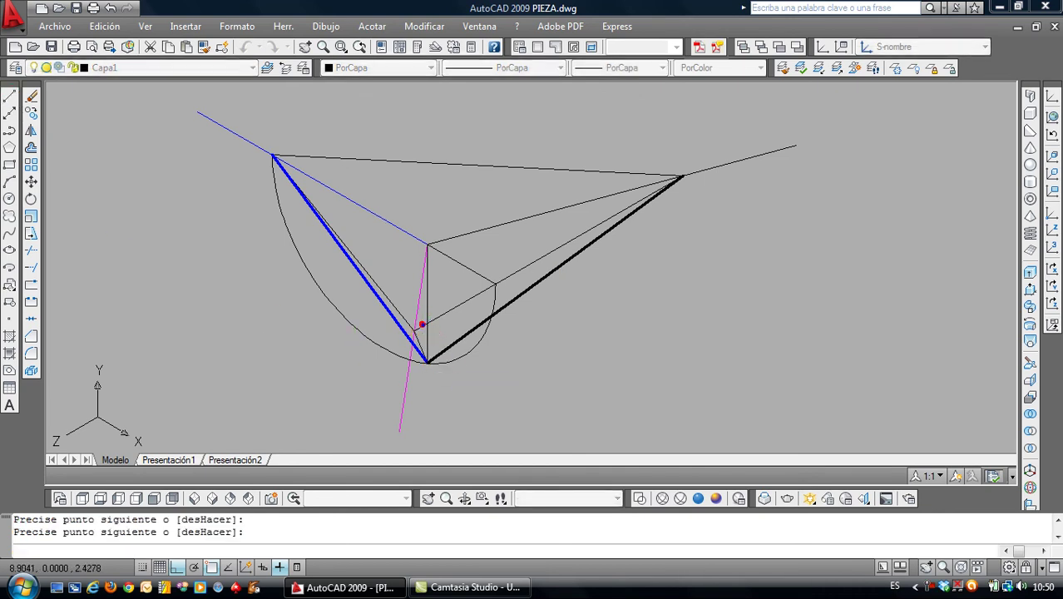
left_click(419, 345)
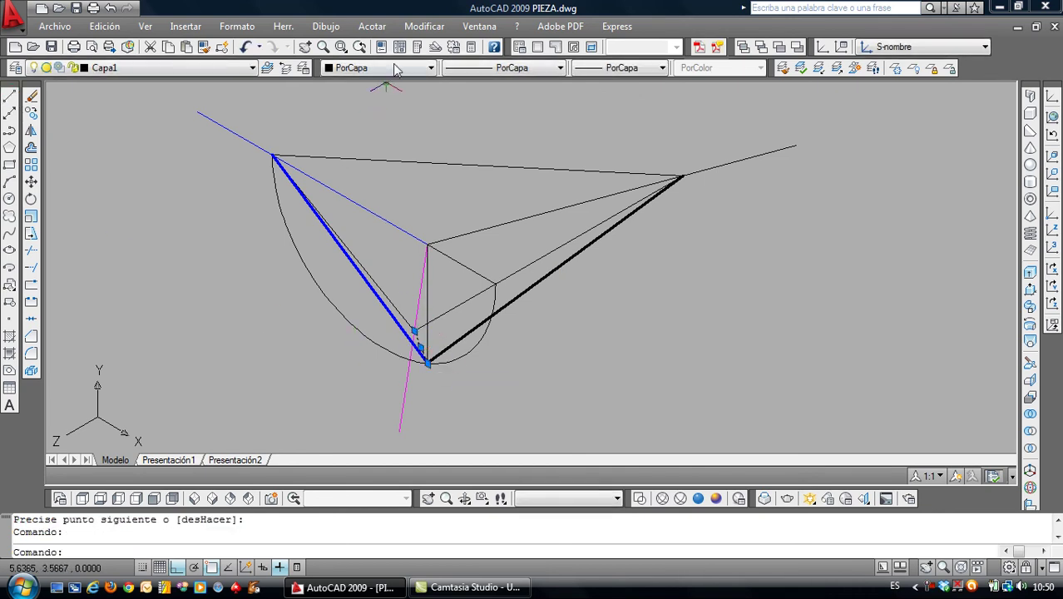
left_click(393, 67)
left_click(375, 171)
left_click(559, 67)
left_click(612, 67)
left_click(612, 68)
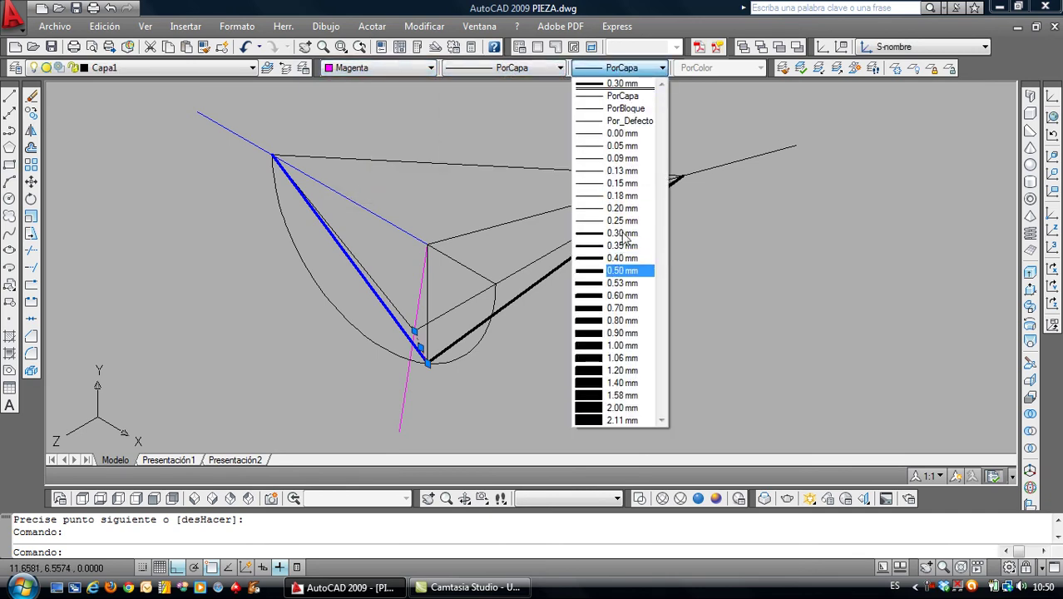
left_click(624, 235)
key("Escape")
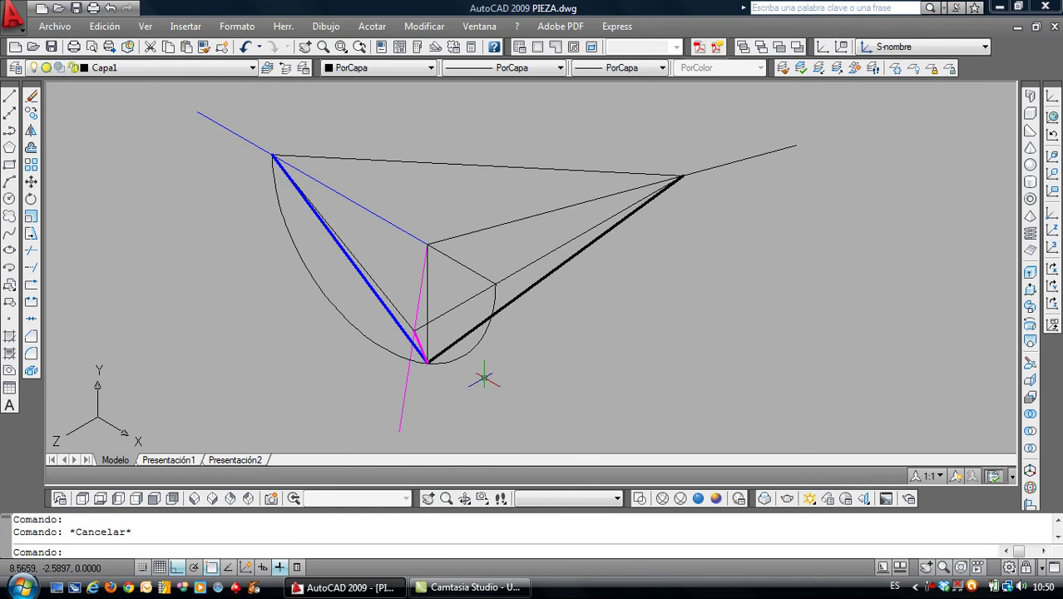
Rotate the view with 3D Orbit to a new angle, then exit via Salir
left_click(464, 499)
mouse_move(427, 352)
left_mouse_down()
mouse_move(421, 328)
mouse_move(491, 342)
mouse_move(426, 356)
mouse_move(422, 342)
left_mouse_up()
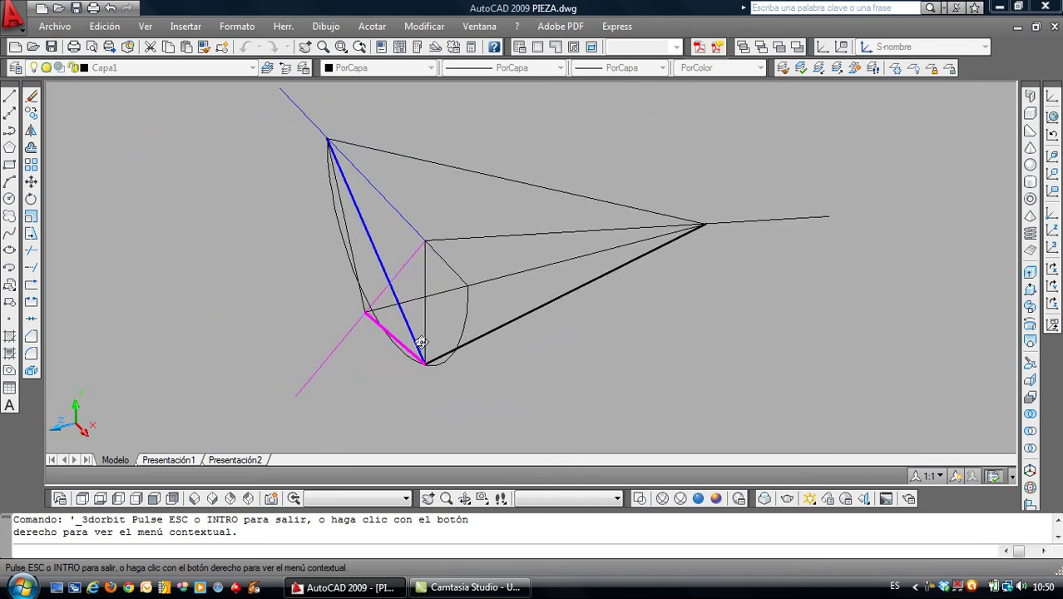
right_click(423, 331)
left_click(449, 26)
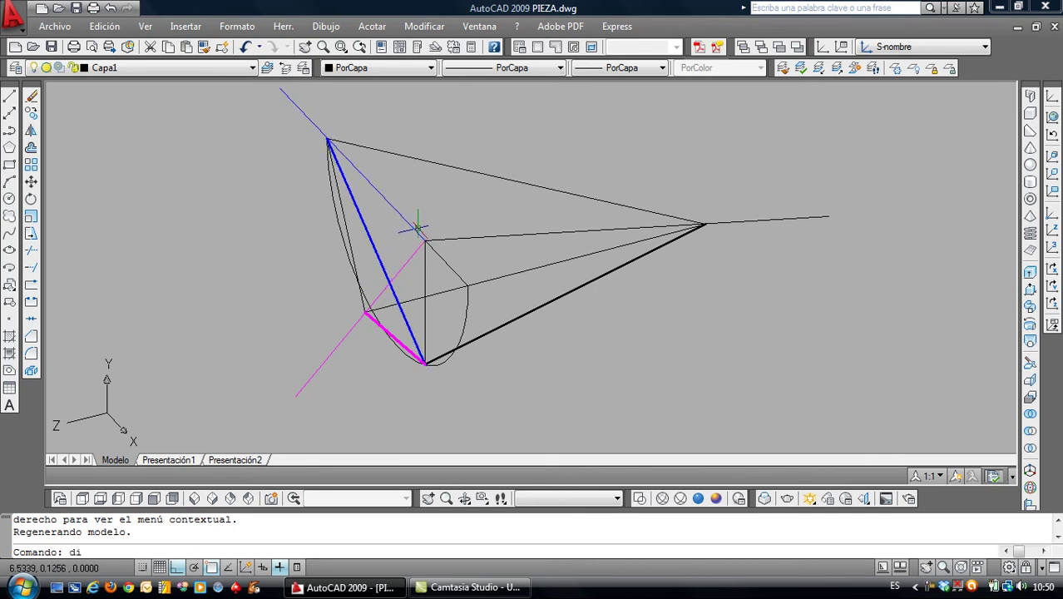
Measure two distances with DIST, from the right vertex and the bottom vertex to the top vertex
key("Return")
left_click(424, 240)
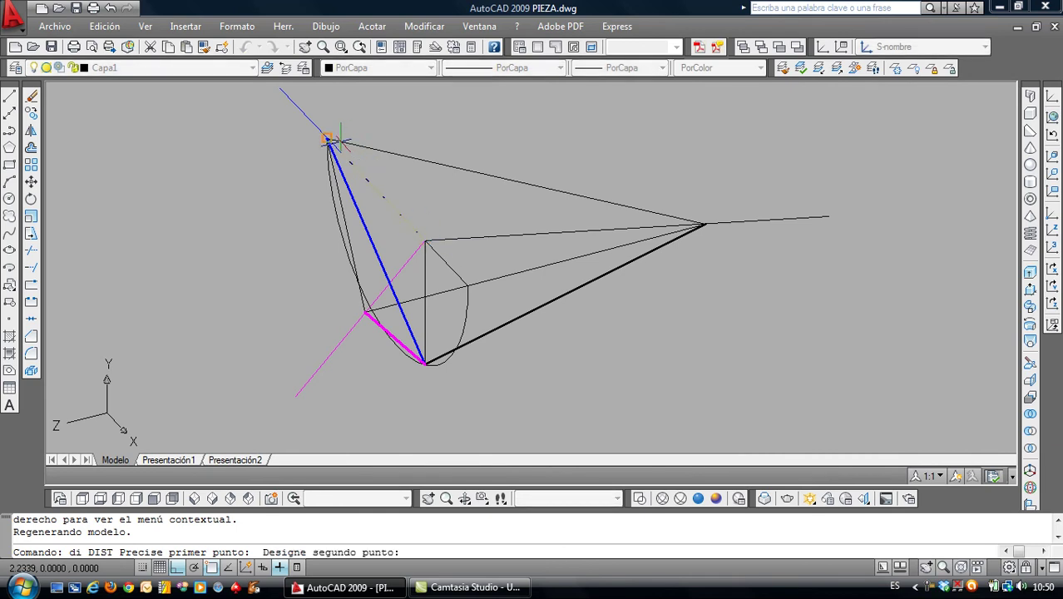
left_click(328, 140)
key("Return")
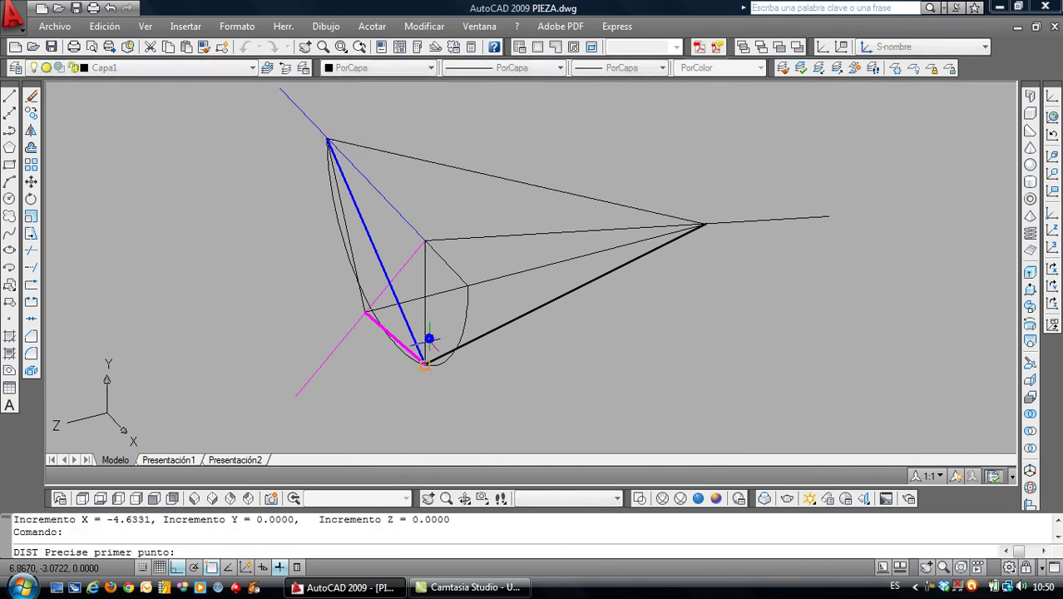
left_click(425, 363)
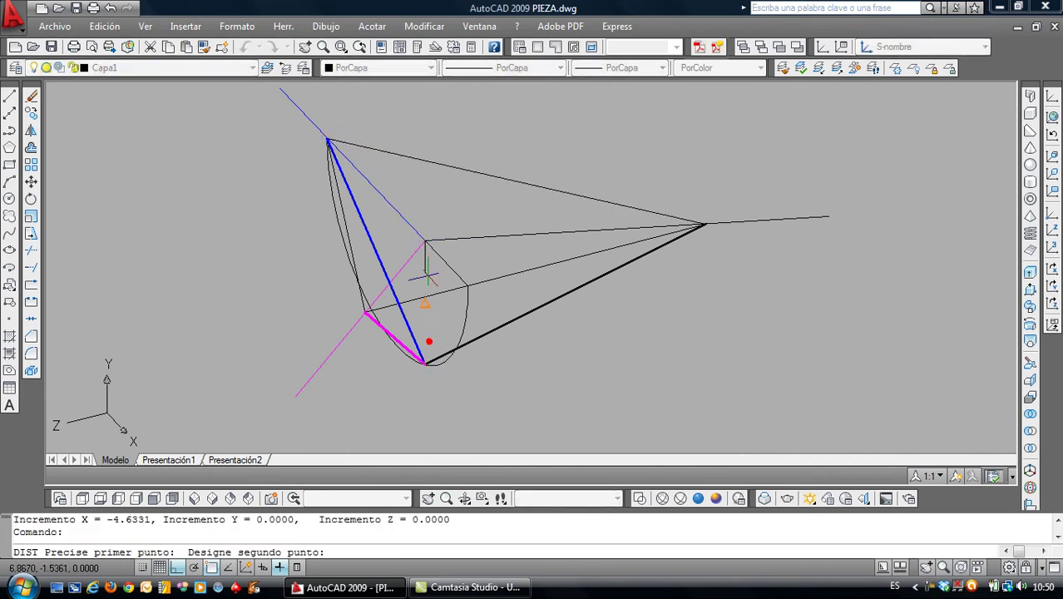
left_click(328, 140)
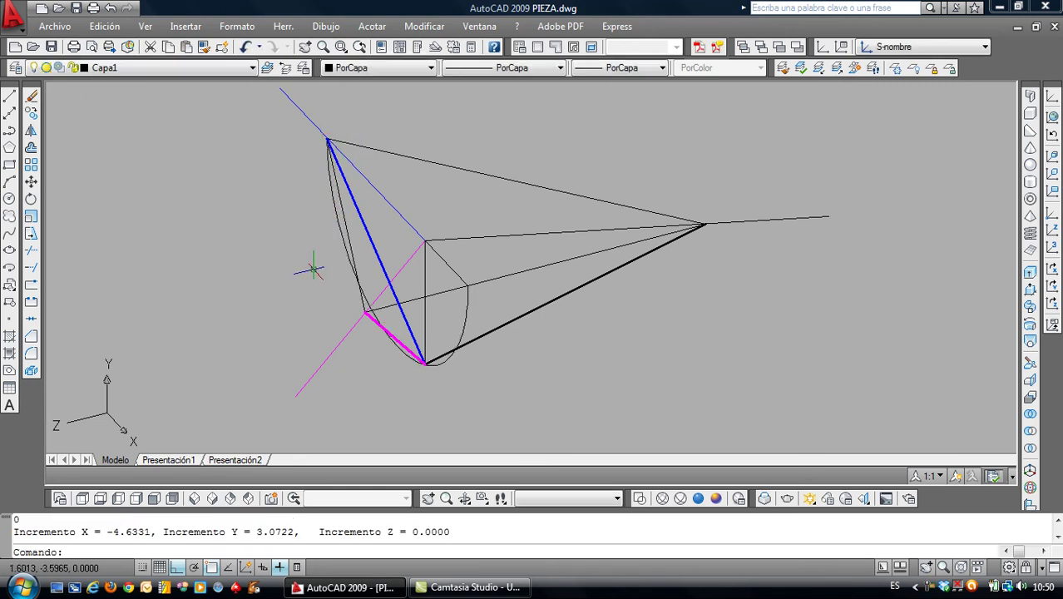
Calculate the ratio 4.6331/5.5592 with CAL in the text window, giving 0.833411282
key("F2")
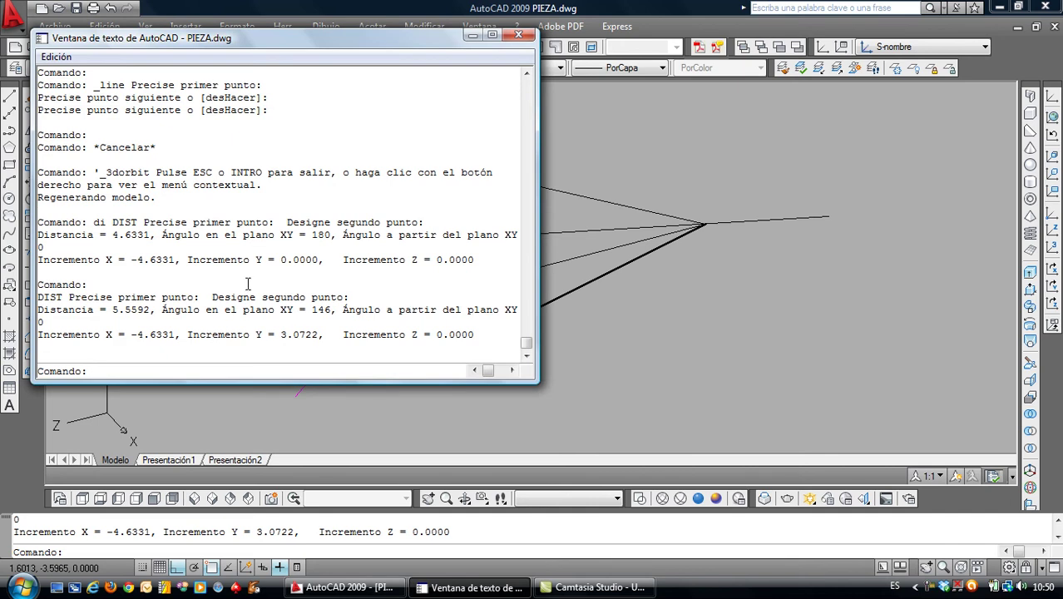
left_click_drag(112, 237, 149, 237)
key("ctrl+c")
left_click_drag(113, 309, 147, 311)
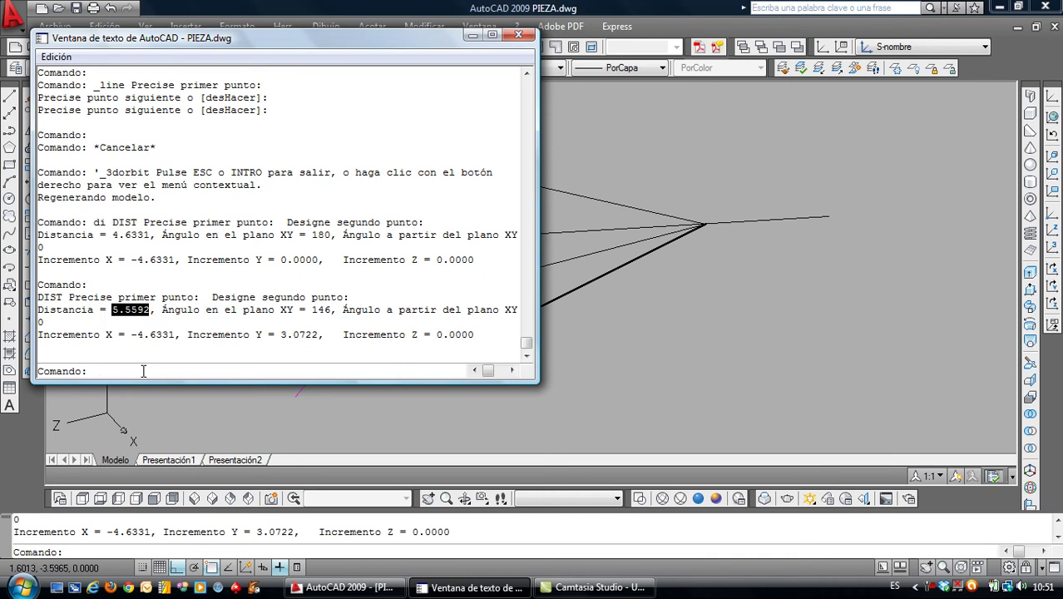
type("cal")
key("Return")
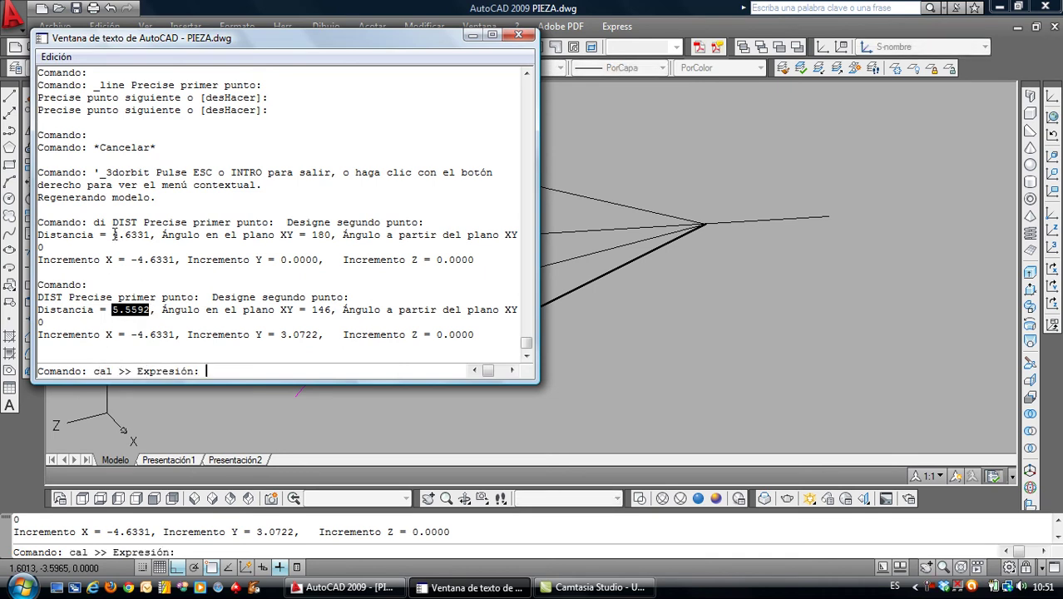
left_click_drag(113, 235, 149, 237)
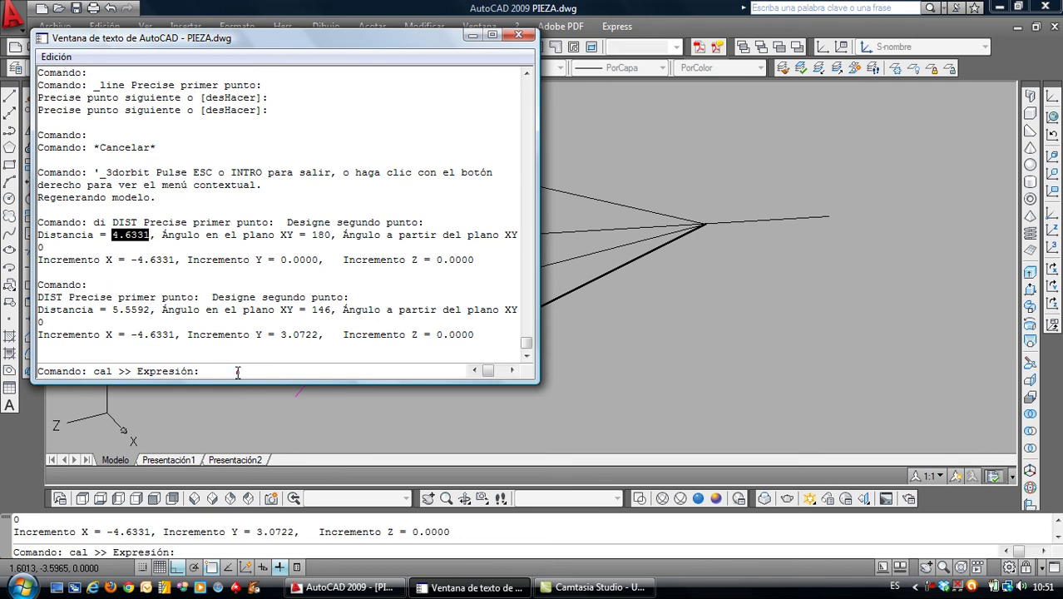
key("ctrl+v")
type("/")
left_click_drag(114, 309, 138, 313)
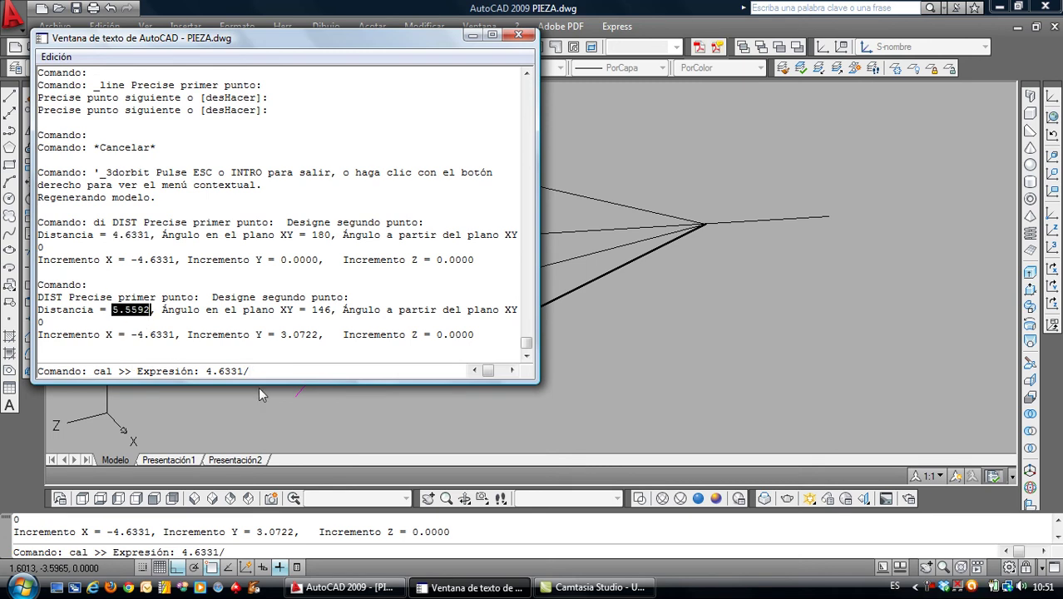
type("5.5592")
key("Return")
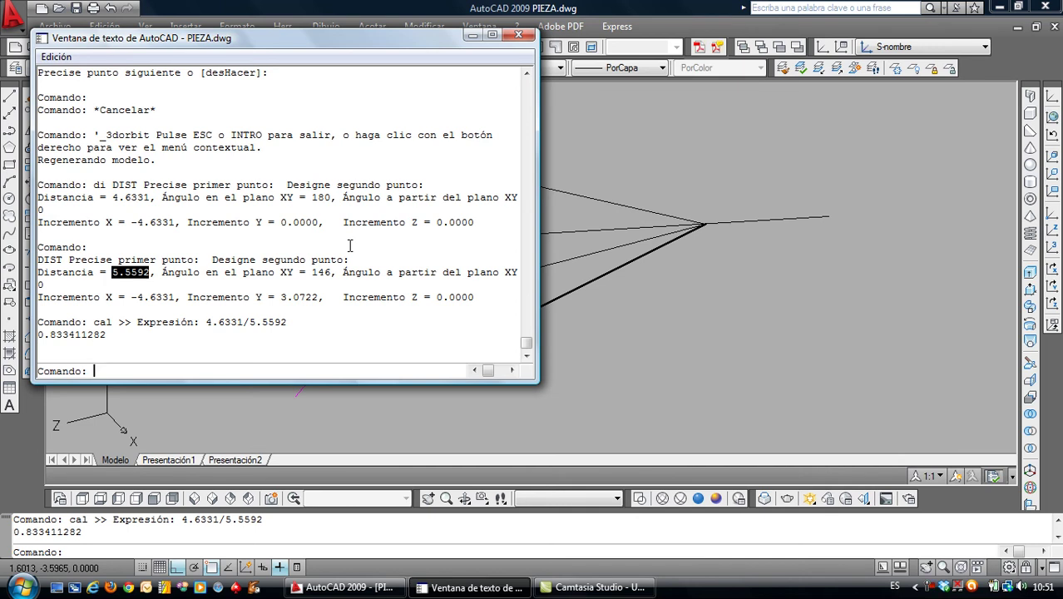
left_click(513, 40)
Try a cone grip stretch with colour Rojo, cancel it unchanged, then start ALINEAR
scroll(502, 230, "down", 2)
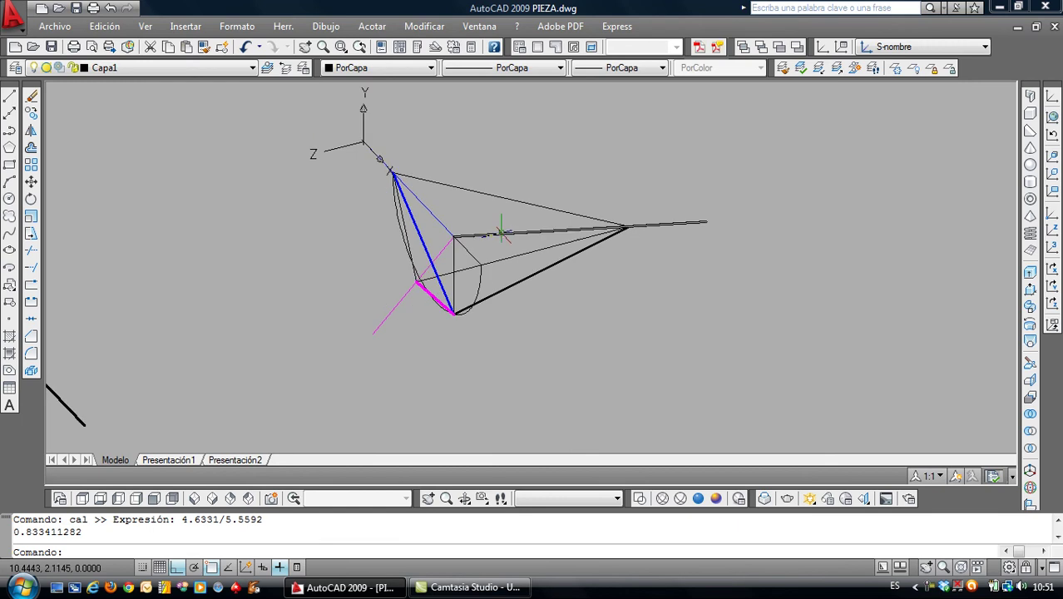
scroll(487, 237, "down", 1)
scroll(499, 233, "down", 1)
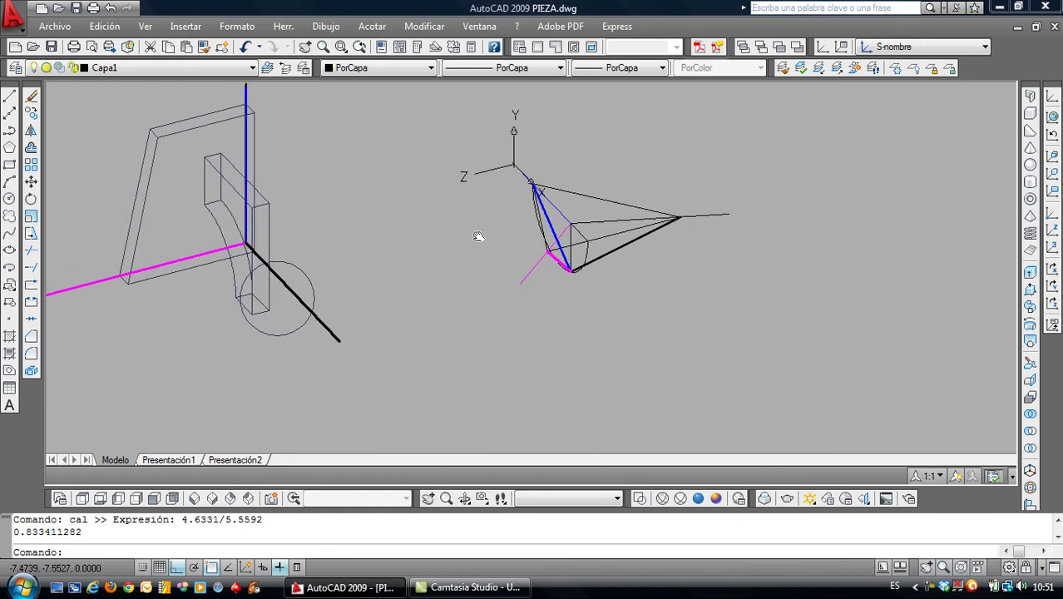
middle_click_drag(443, 214, 516, 251)
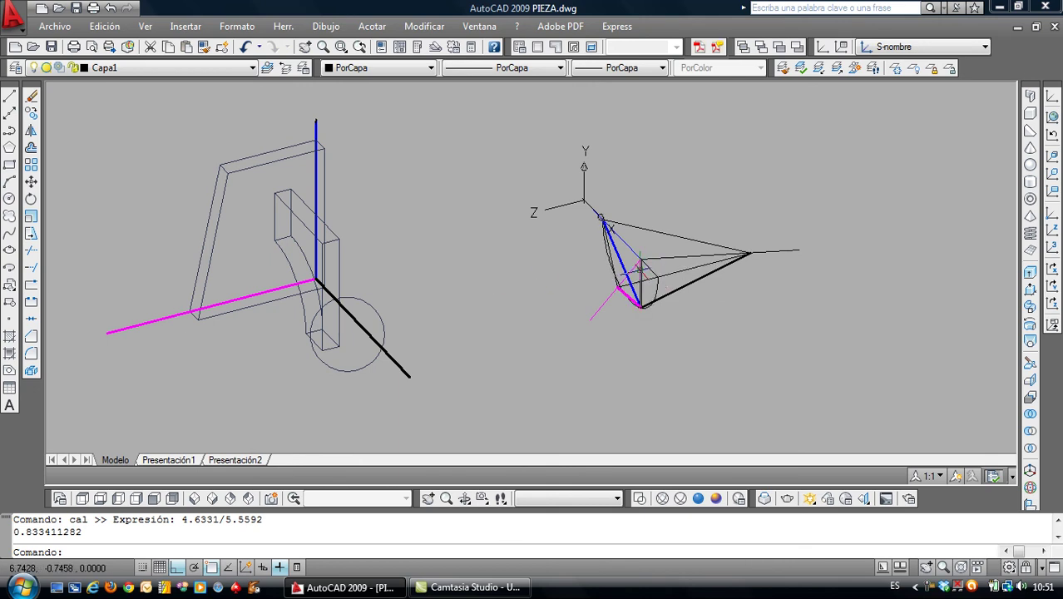
key("Escape")
left_click(641, 260)
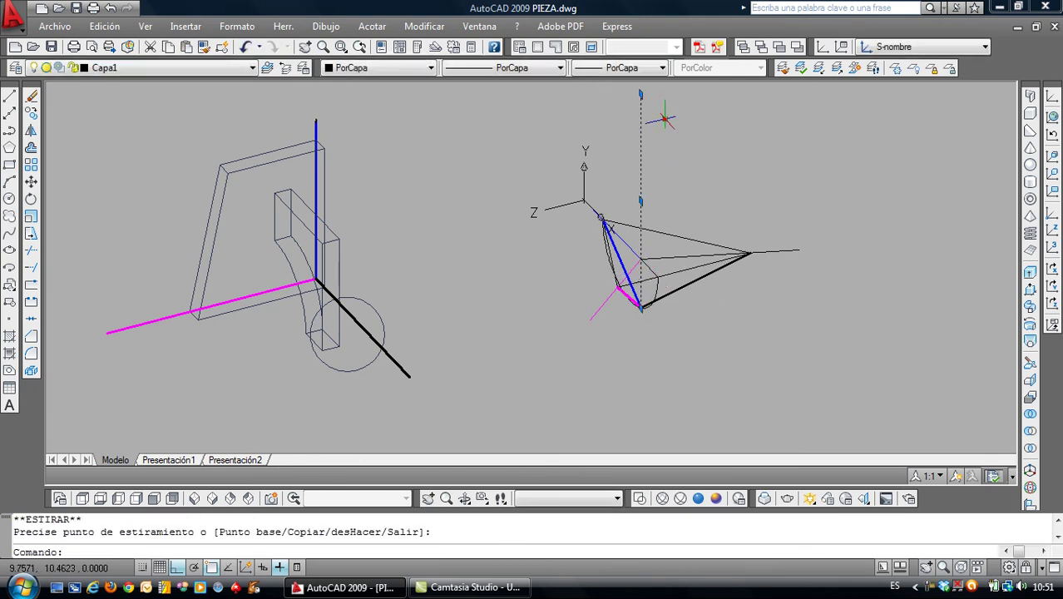
left_click(376, 78)
left_click(370, 106)
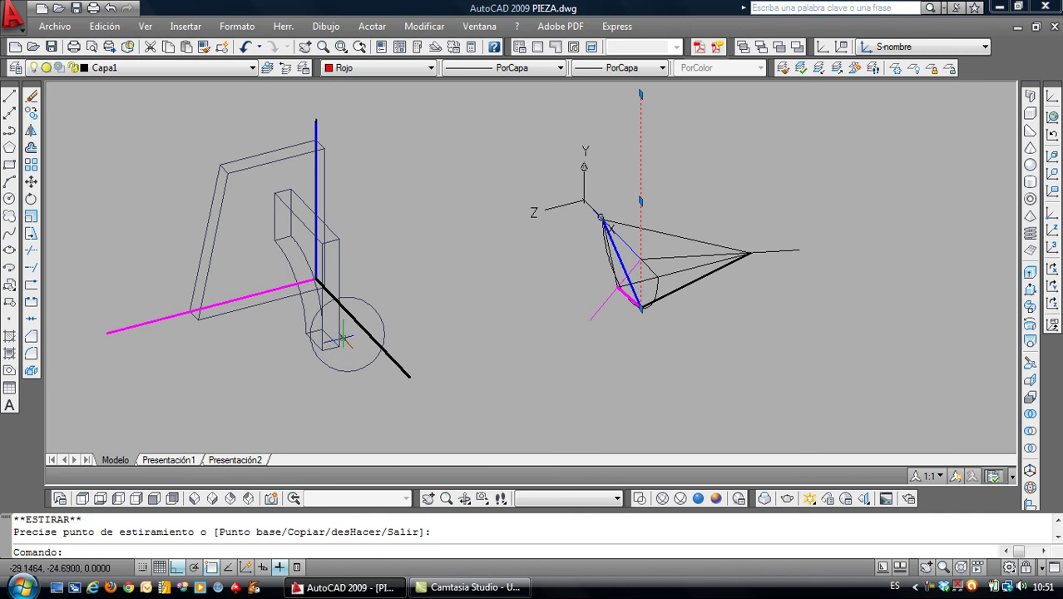
key("Escape")
key("Escape")
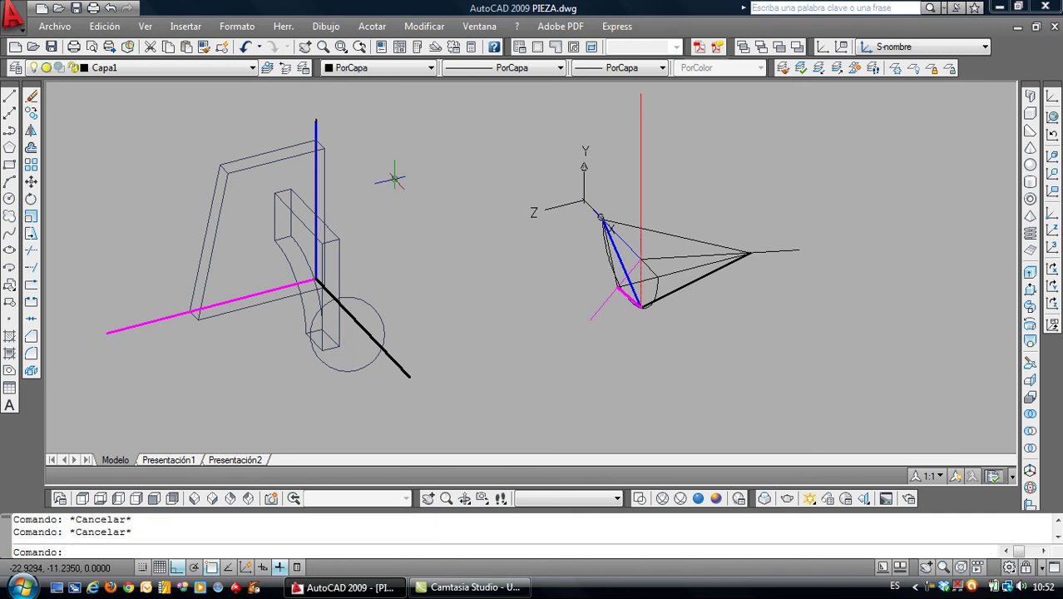
type("ali")
key("Return")
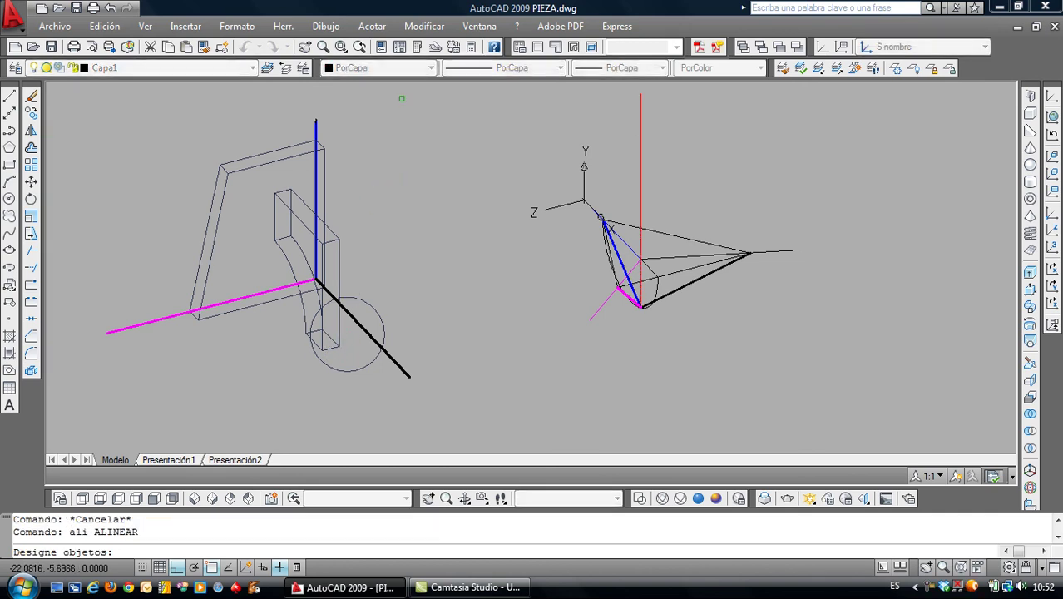
Select the red line and map the cone tip onto the axes' meeting point
left_click(641, 177)
key("Return")
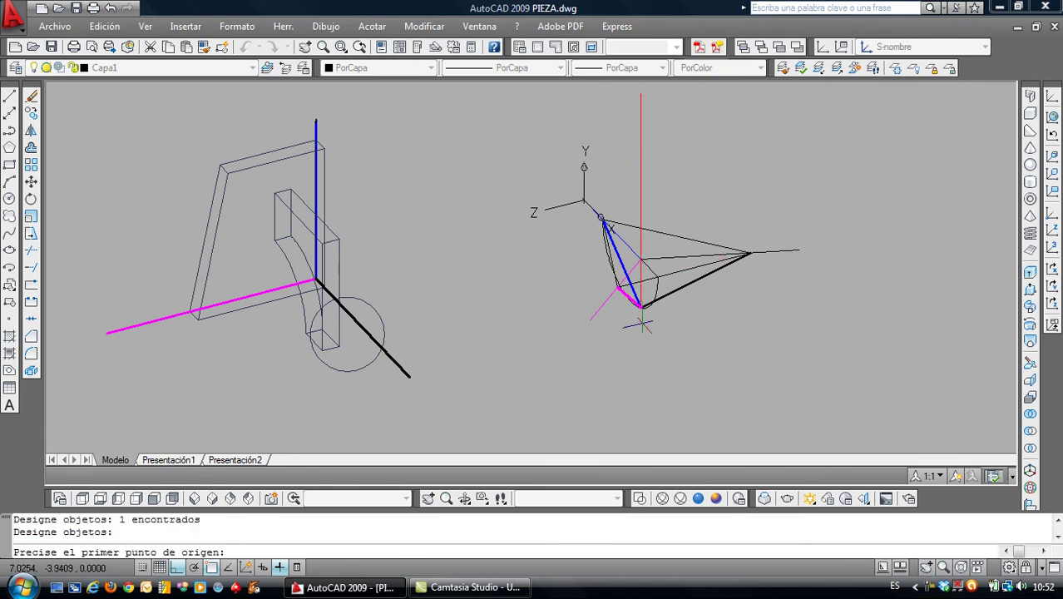
left_click(642, 305)
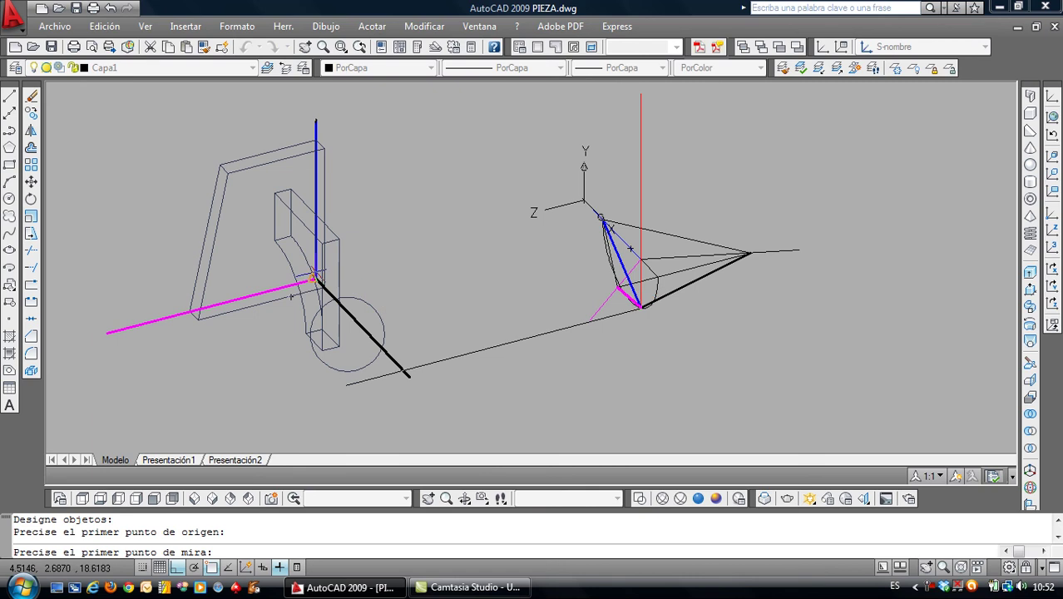
scroll(312, 281, "up", 3)
scroll(303, 283, "up", 2)
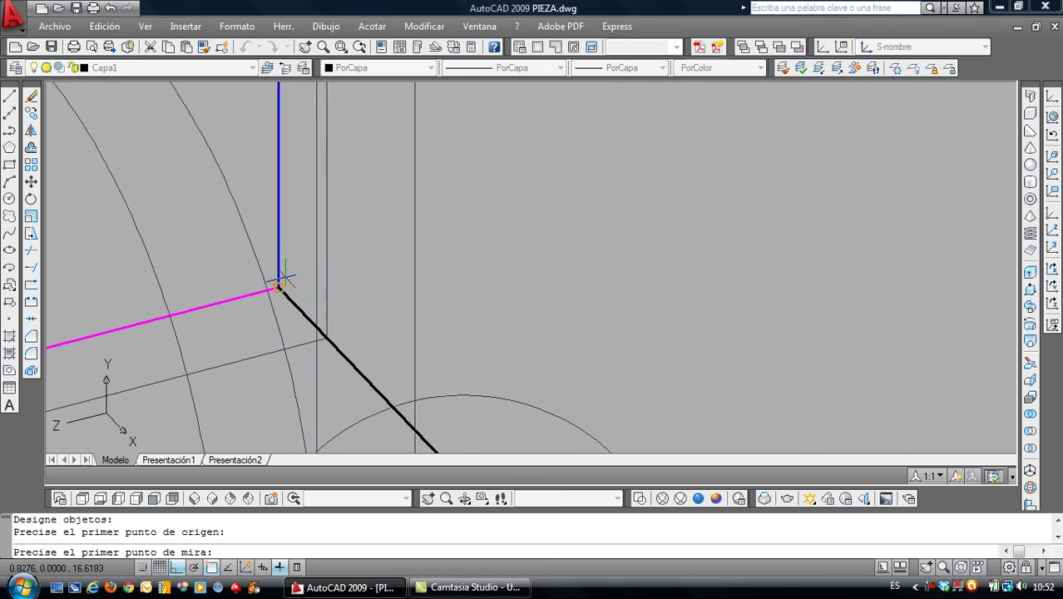
left_click(283, 281)
scroll(557, 299, "down", 3)
scroll(860, 351, "up", 3)
scroll(911, 295, "up", 1)
Map the intersection to the magenta axis end and the cone apex to the black axis
left_click(915, 264)
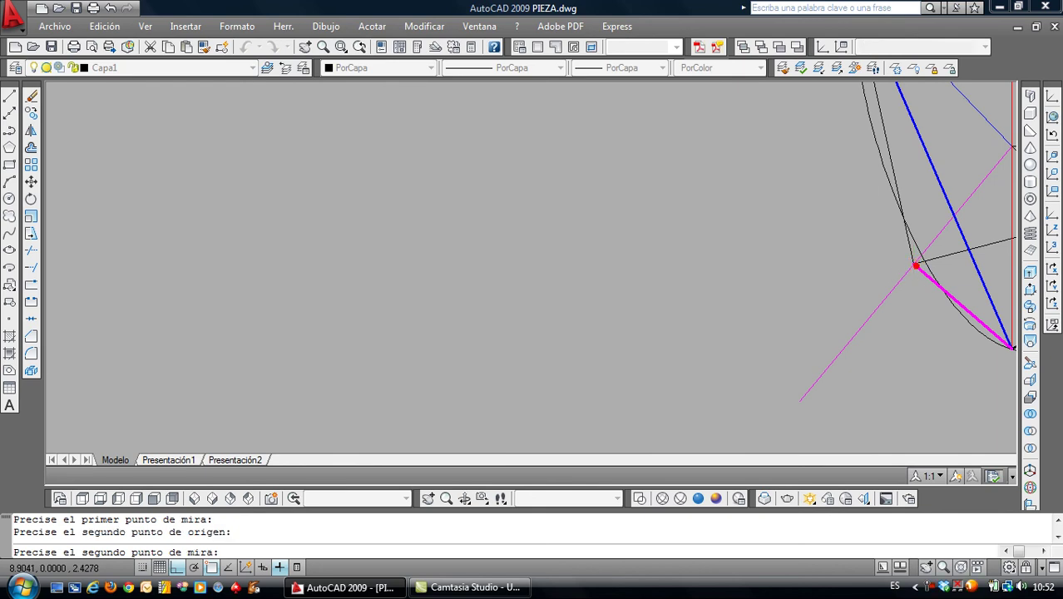
scroll(915, 265, "down", 2)
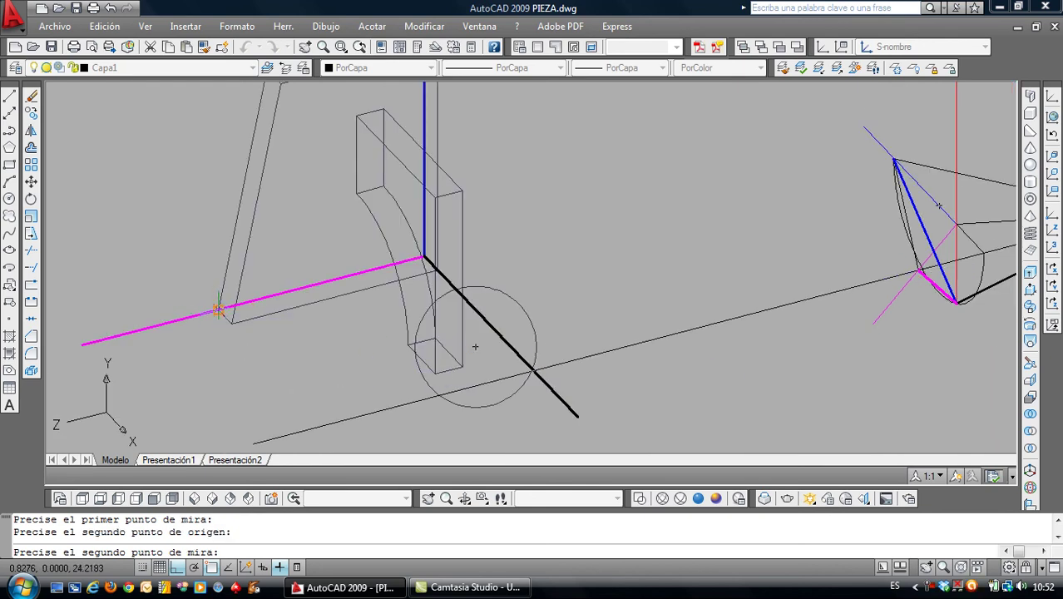
left_click(218, 311)
scroll(445, 308, "down", 2)
scroll(732, 279, "up", 1)
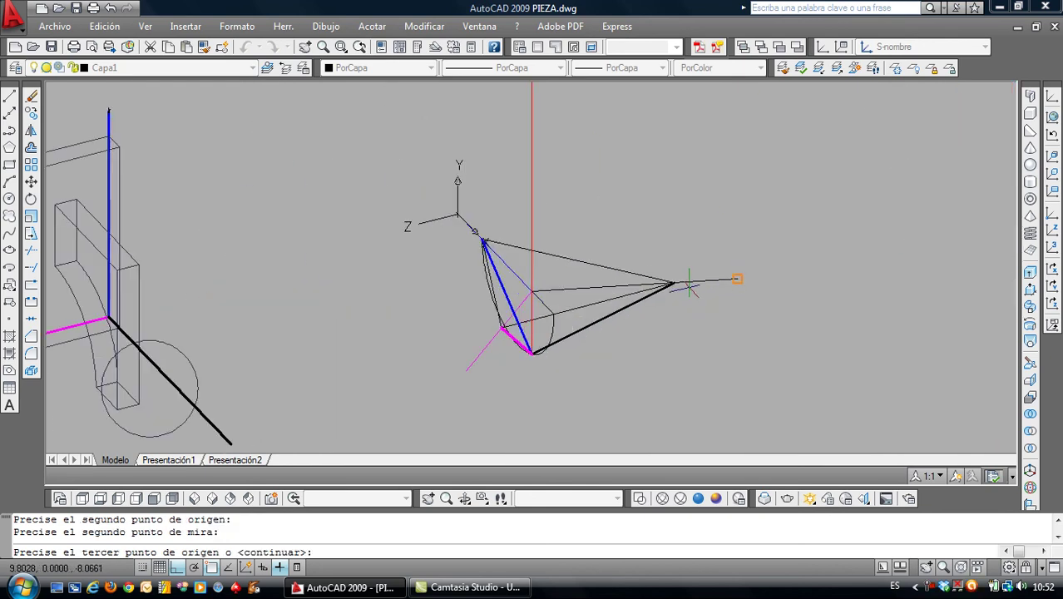
left_click(676, 282)
scroll(684, 285, "down", 1)
scroll(684, 284, "down", 1)
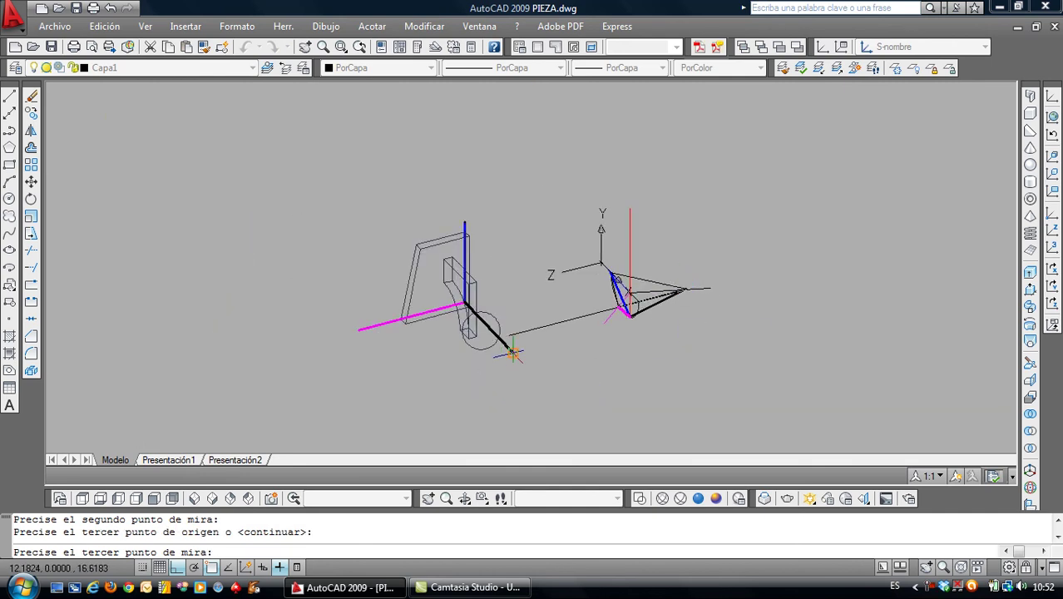
left_click(513, 354)
scroll(512, 343, "up", 5)
scroll(353, 246, "up", 3)
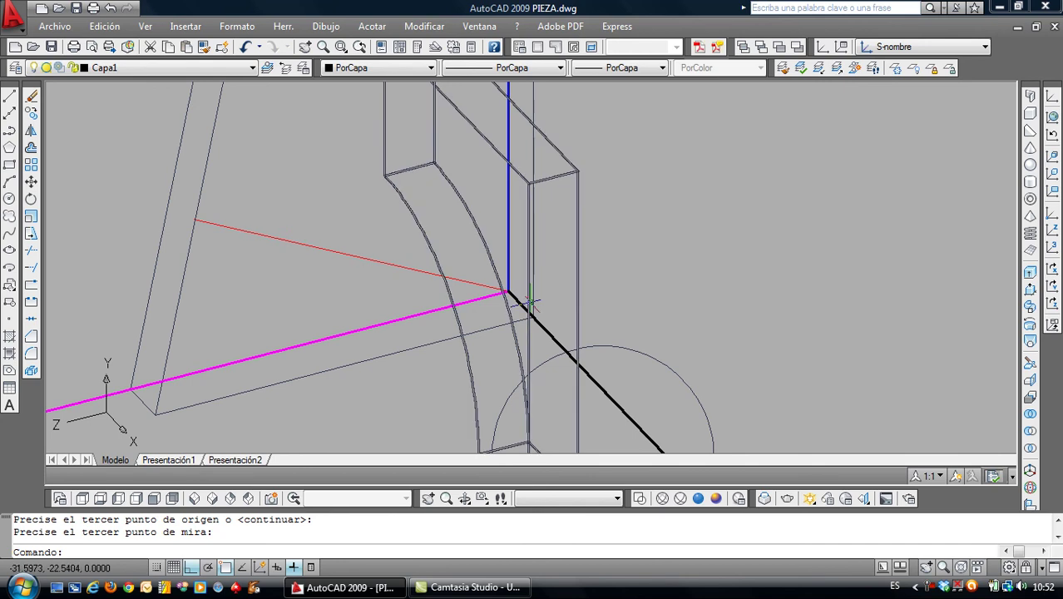
scroll(562, 301, "down", 2)
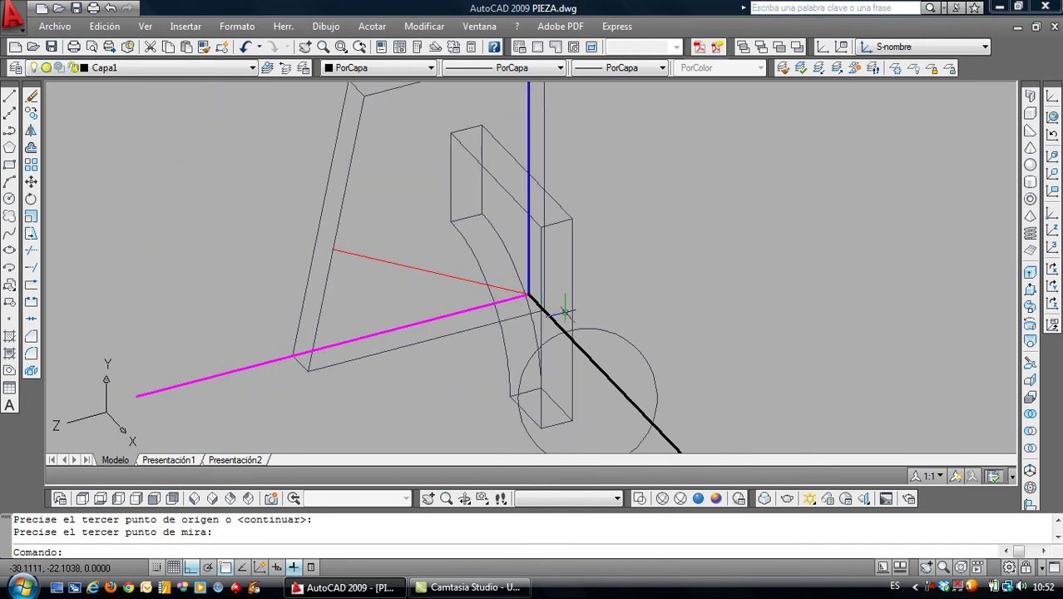
Reset the UCS to World and create a camera at the red line's end, aimed at the axes' corner
left_click(1052, 121)
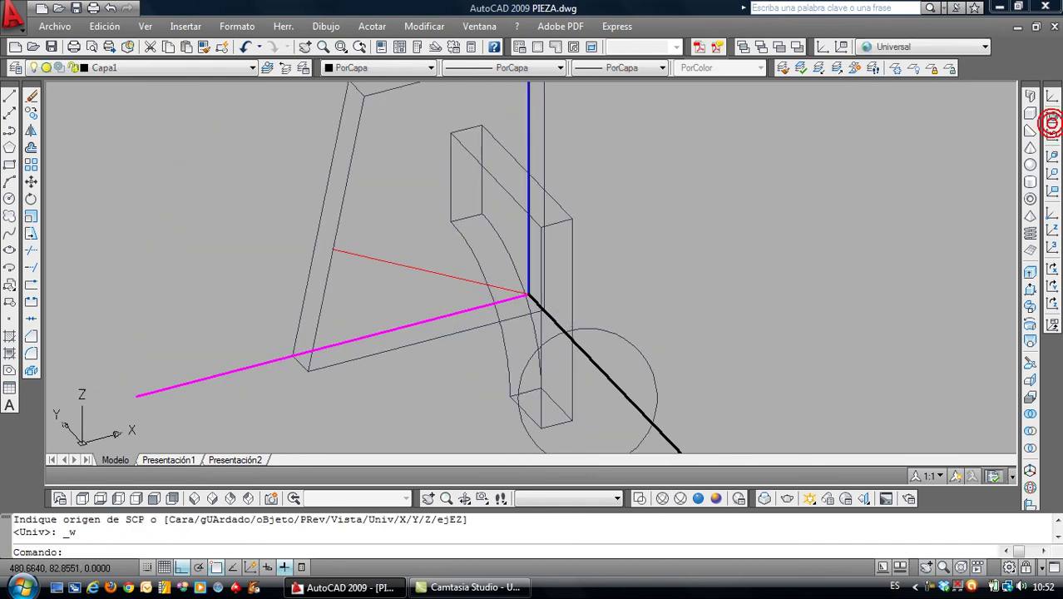
left_click(273, 497)
left_click(359, 257)
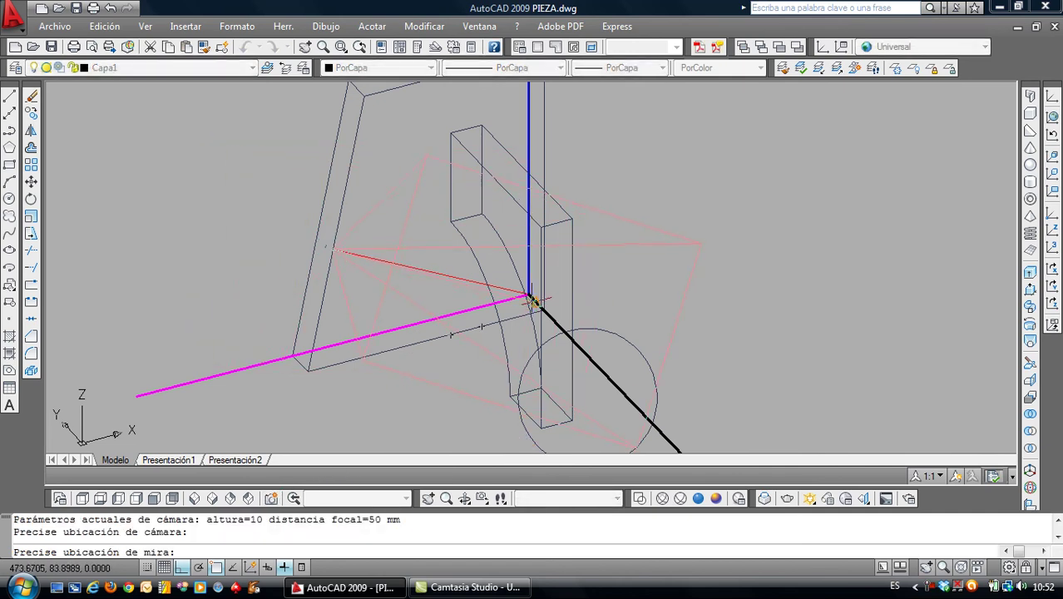
left_click(530, 296)
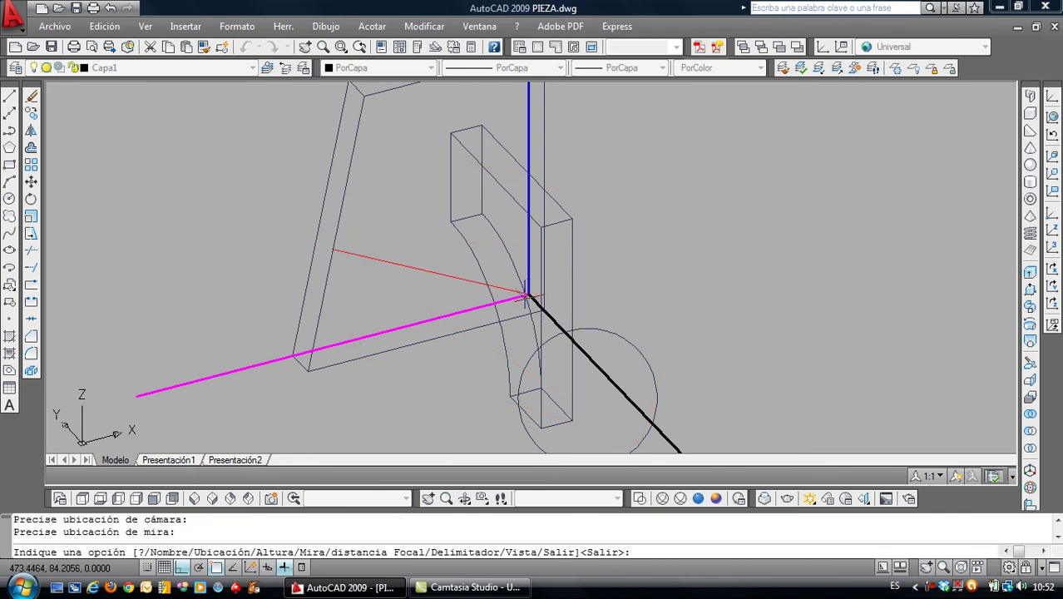
key("Return")
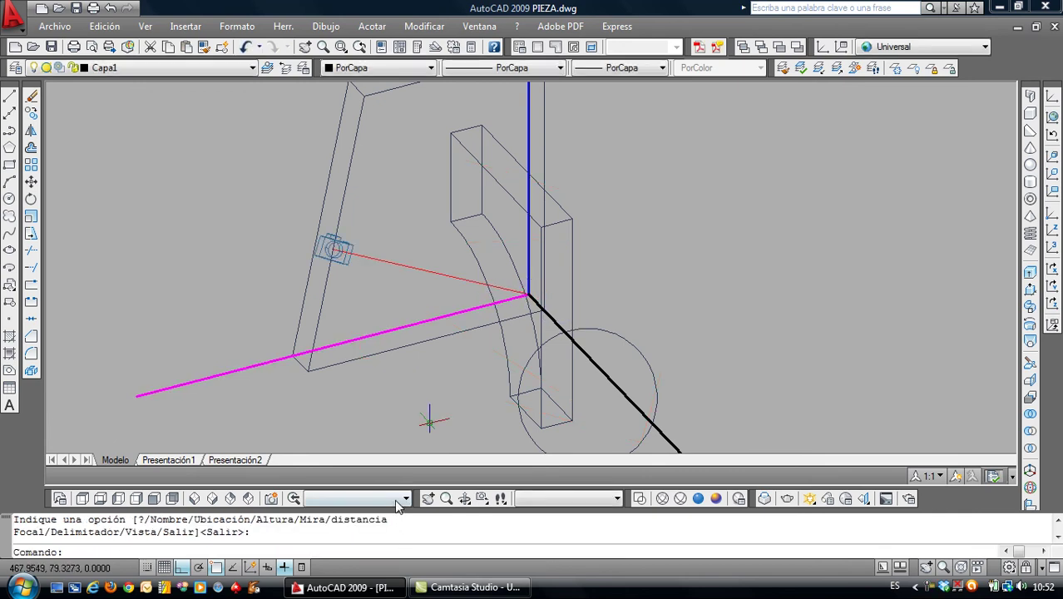
Switch the viewport to Cámara1 and frame the piece and triangle
left_click(397, 501)
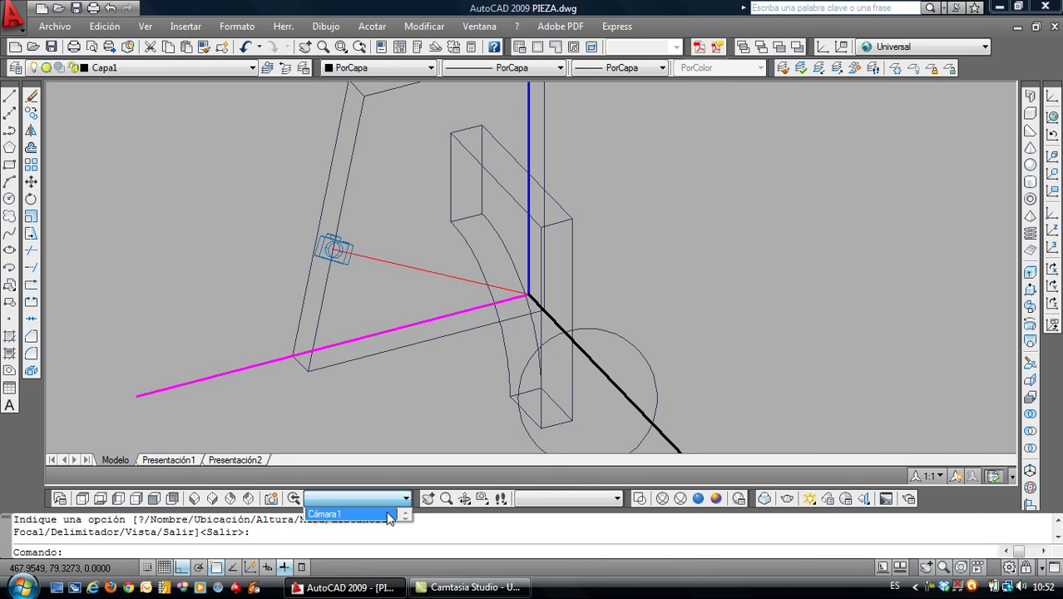
left_click(388, 518)
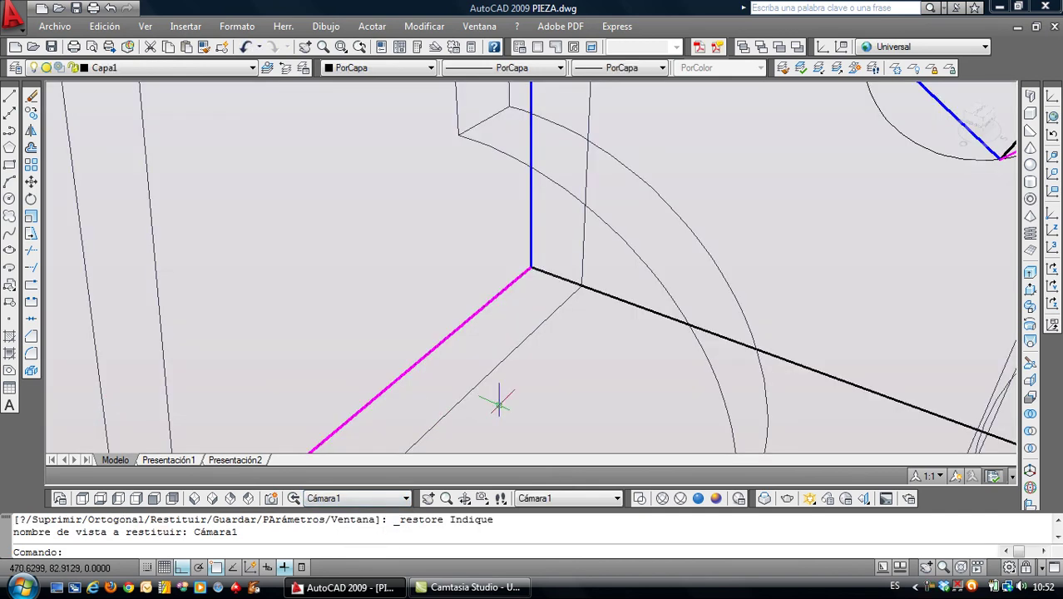
scroll(524, 400, "down", 3)
mouse_move(565, 334)
middle_mouse_down()
mouse_move(530, 381)
mouse_move(523, 369)
middle_mouse_up()
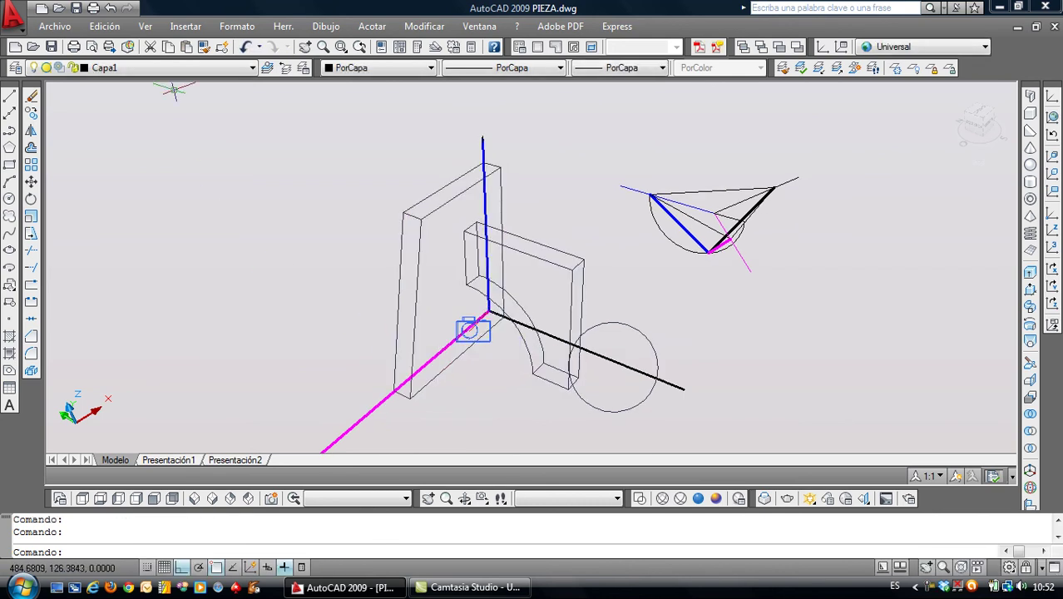
left_click(145, 26)
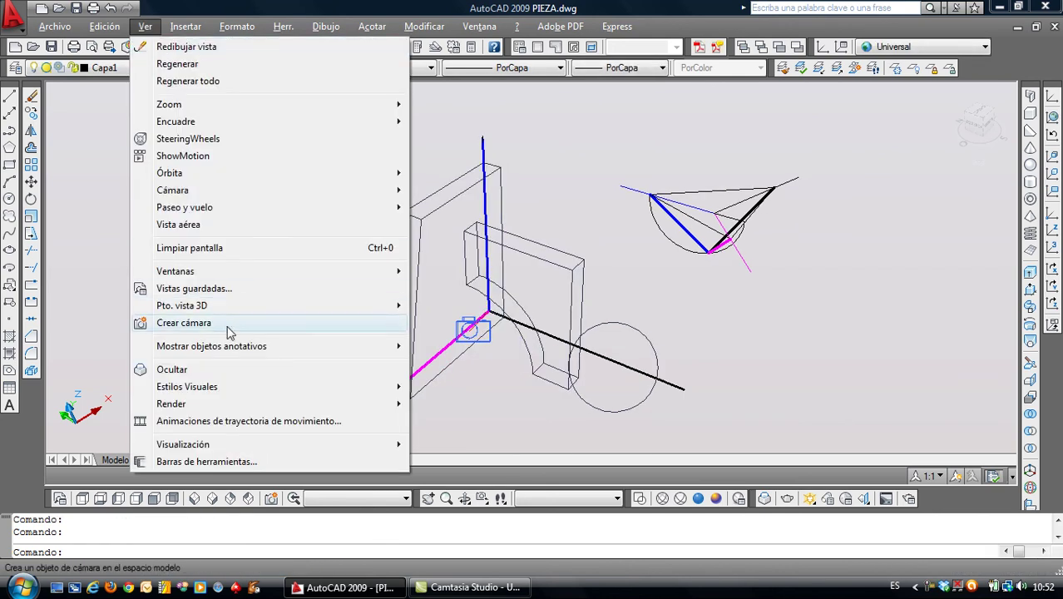
mouse_move(187, 386)
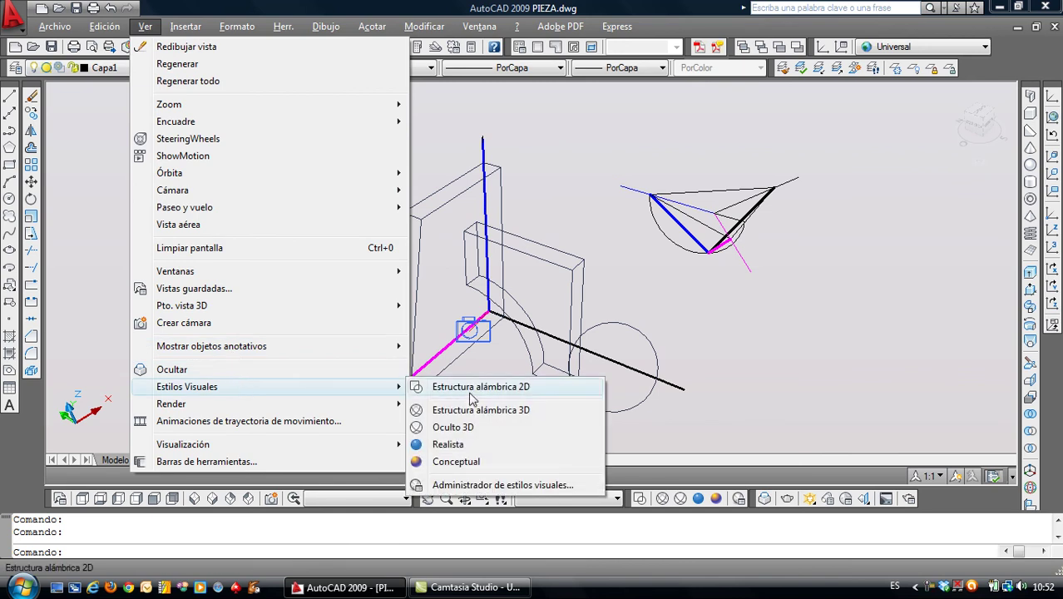
Set the visual style to Estructura alámbrica 2D and recentre the whole model
left_click(472, 388)
scroll(541, 366, "up", 2)
middle_click_drag(570, 361, 449, 349)
scroll(449, 349, "down", 2)
scroll(441, 333, "up", 1)
scroll(427, 316, "up", 1)
scroll(424, 324, "down", 1)
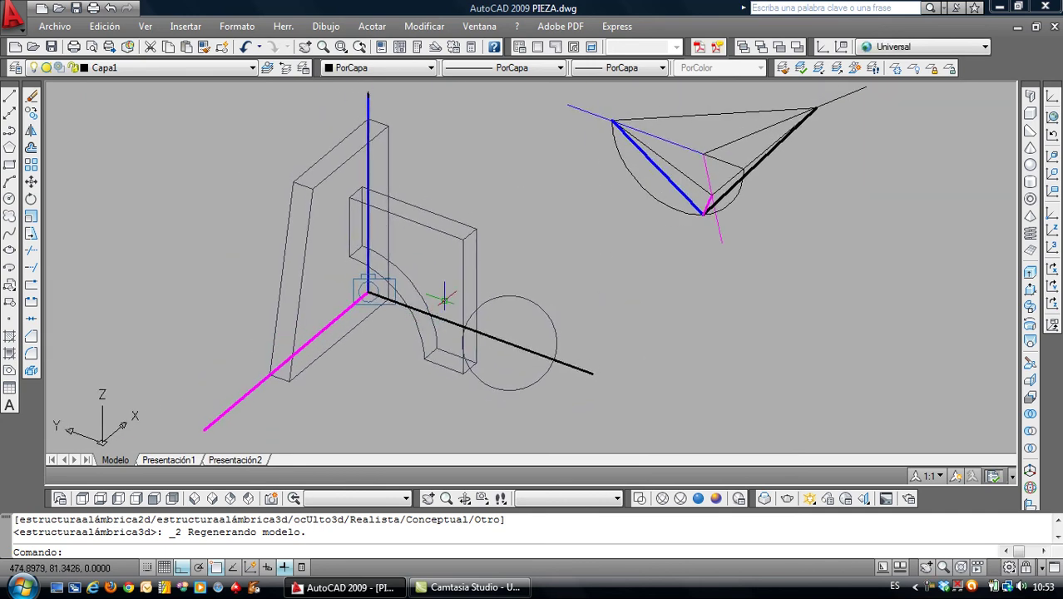